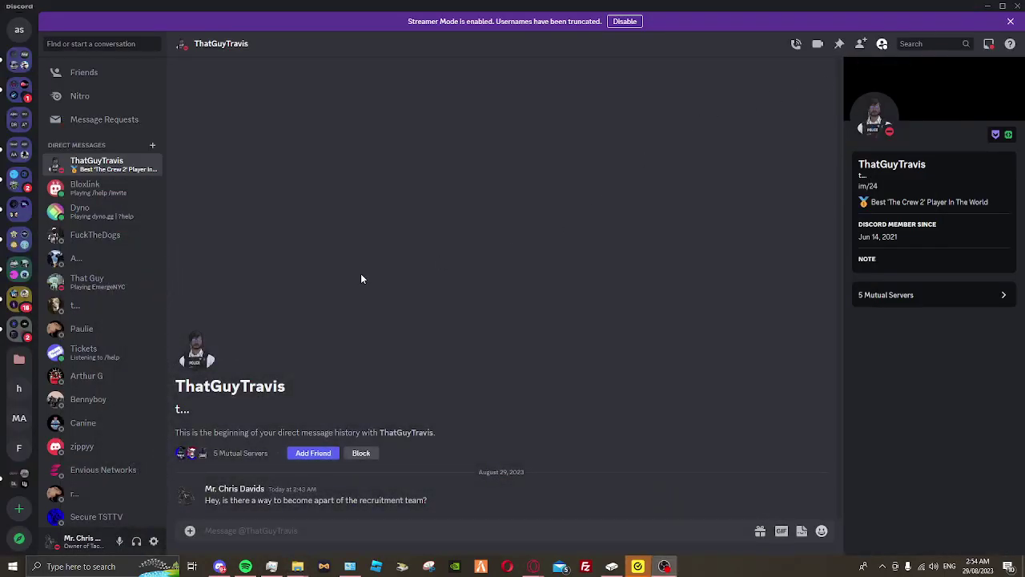
# Step: Open the Friends server and mark the server folders with unread mention badges as read
pyautogui.click(20, 389)
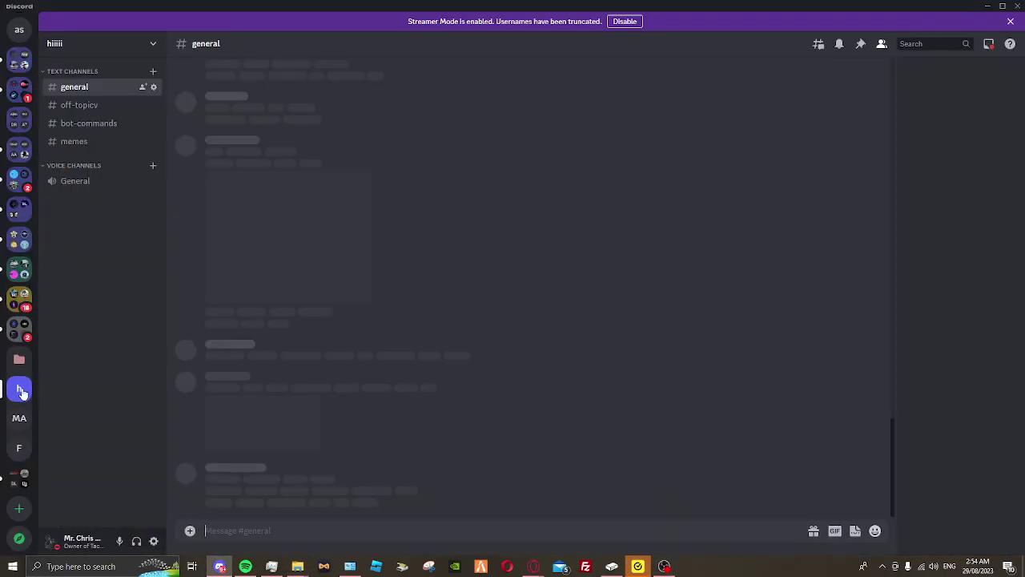
pyautogui.click(19, 446)
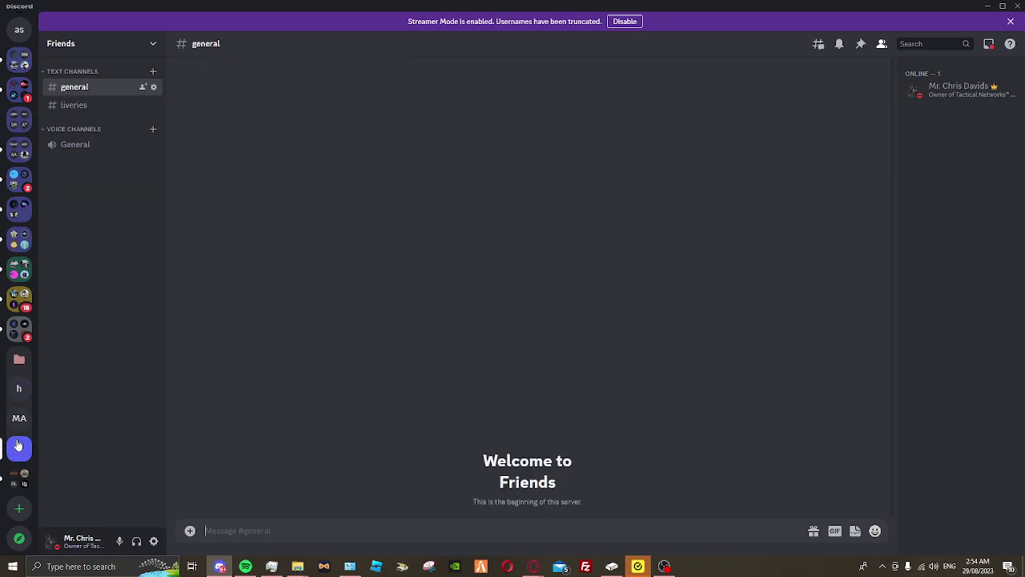
pyautogui.rightClick(20, 190)
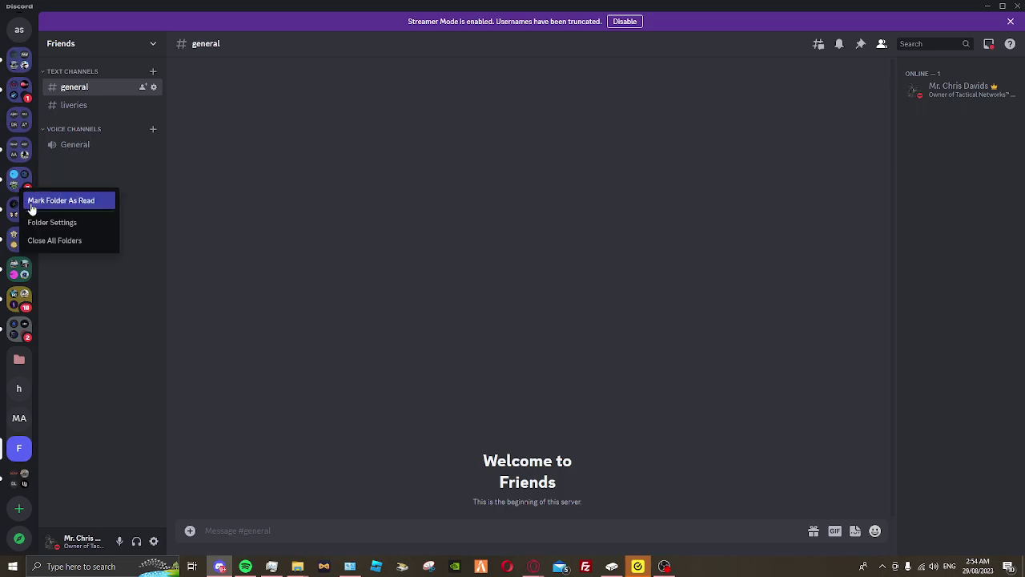
pyautogui.click(32, 199)
pyautogui.rightClick(16, 296)
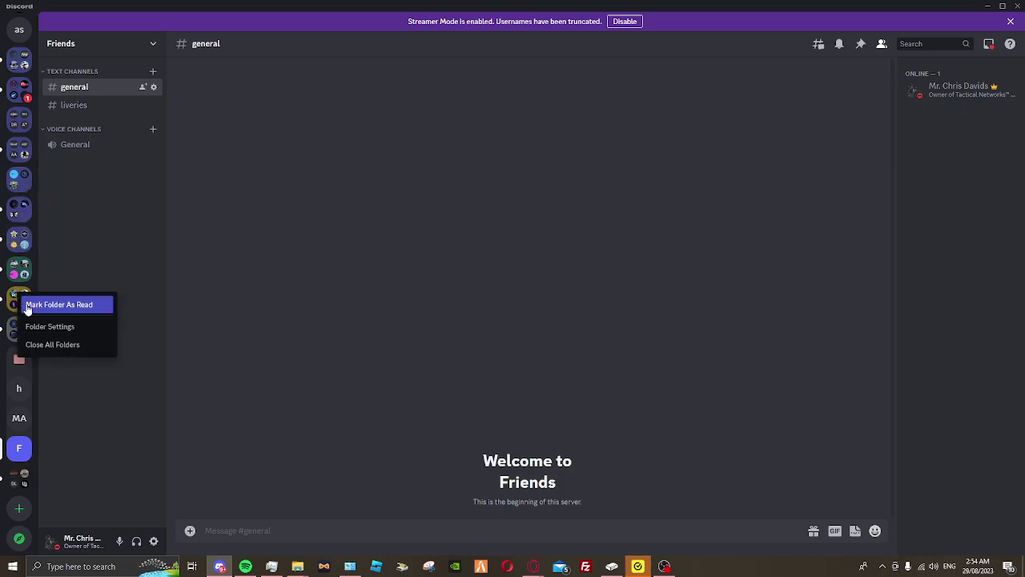
pyautogui.click(32, 301)
pyautogui.rightClick(21, 334)
pyautogui.click(32, 341)
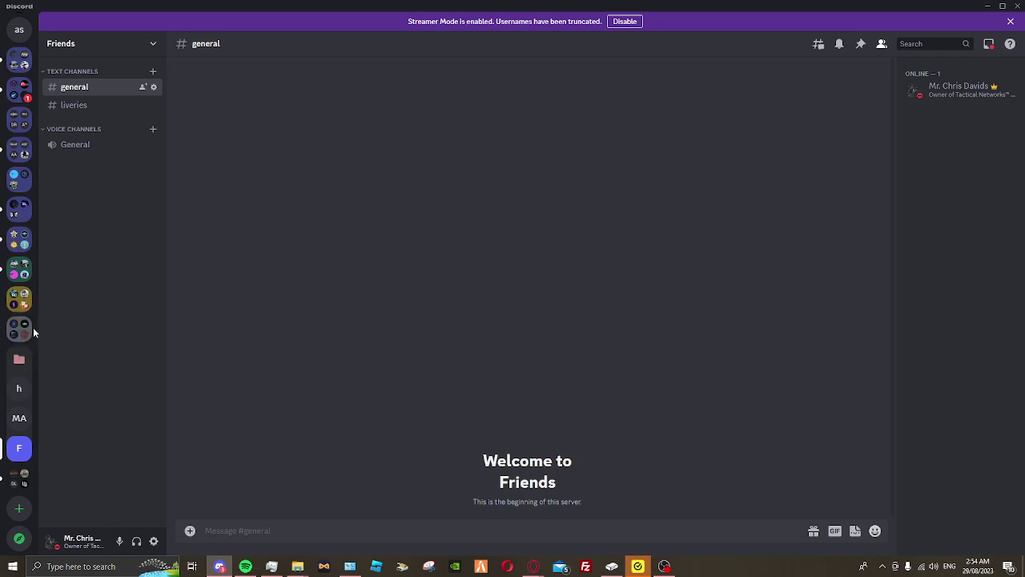
pyautogui.scroll(3, 21, 304)
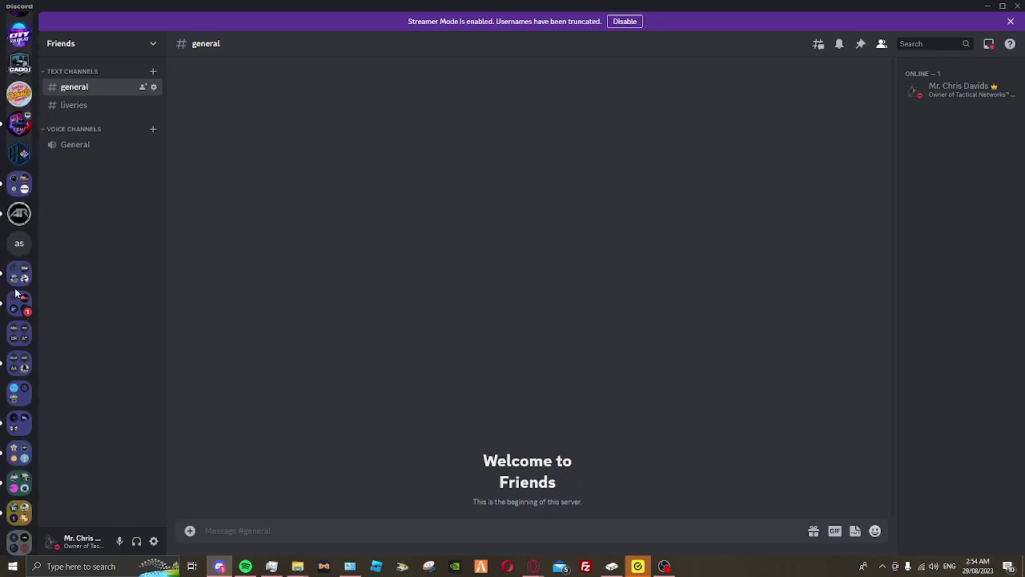
pyautogui.rightClick(27, 314)
pyautogui.click(32, 318)
# Step: Collapse the two expanded server folders and return to the Friends server's general channel after viewing liveries
pyautogui.scroll(-10, 21, 312)
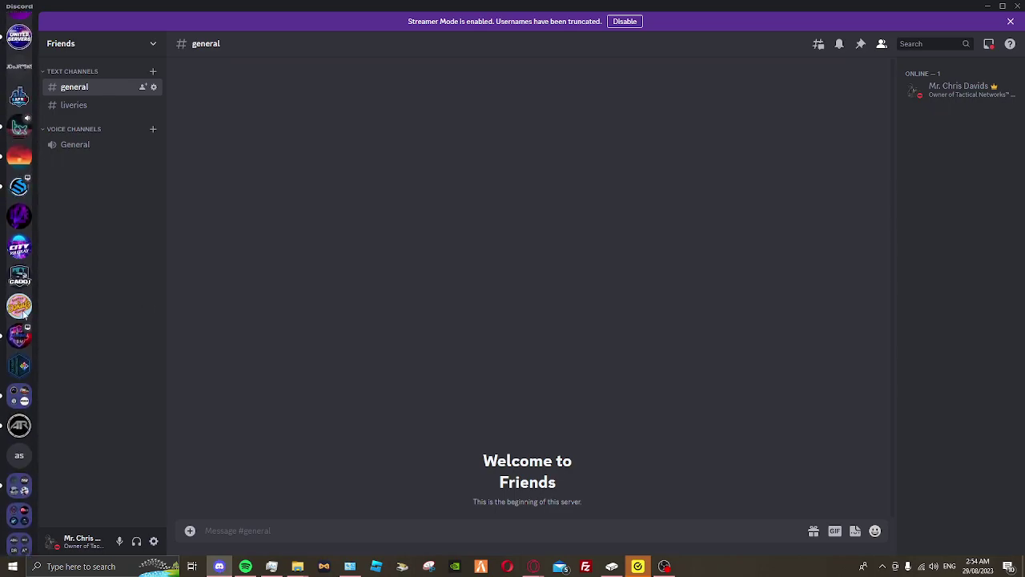
pyautogui.scroll(15, 19, 306)
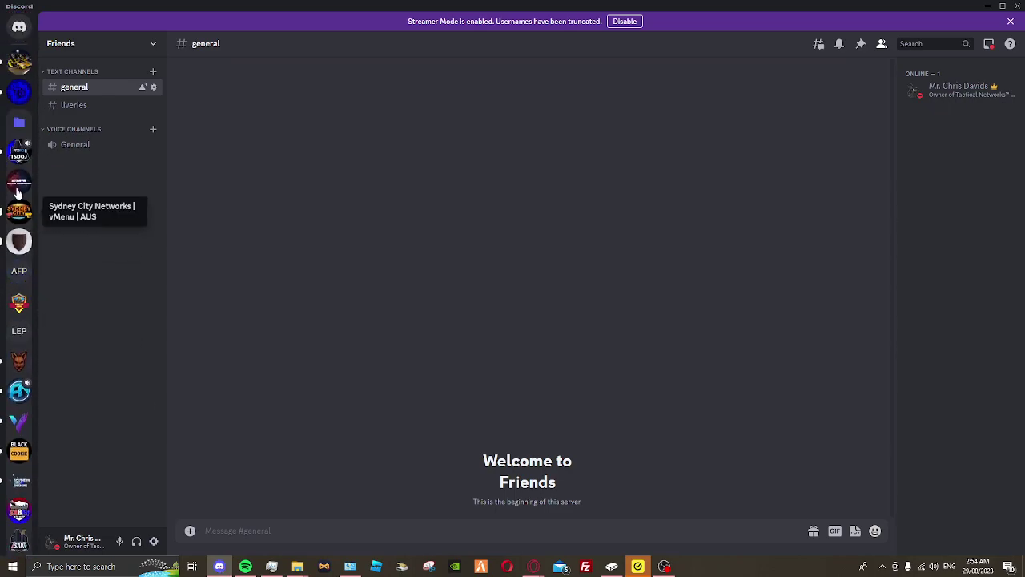
pyautogui.click(19, 122)
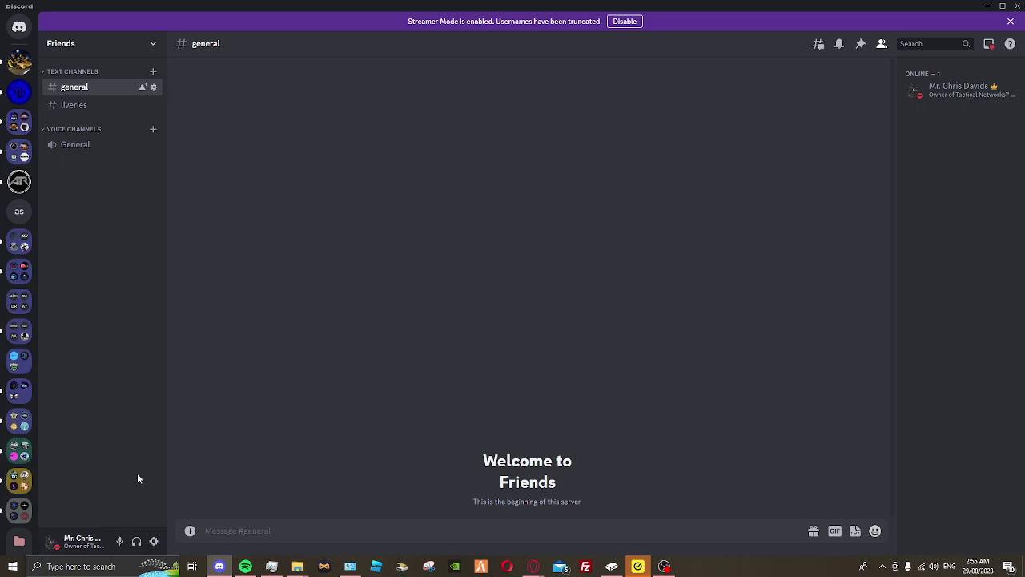
pyautogui.click(26, 540)
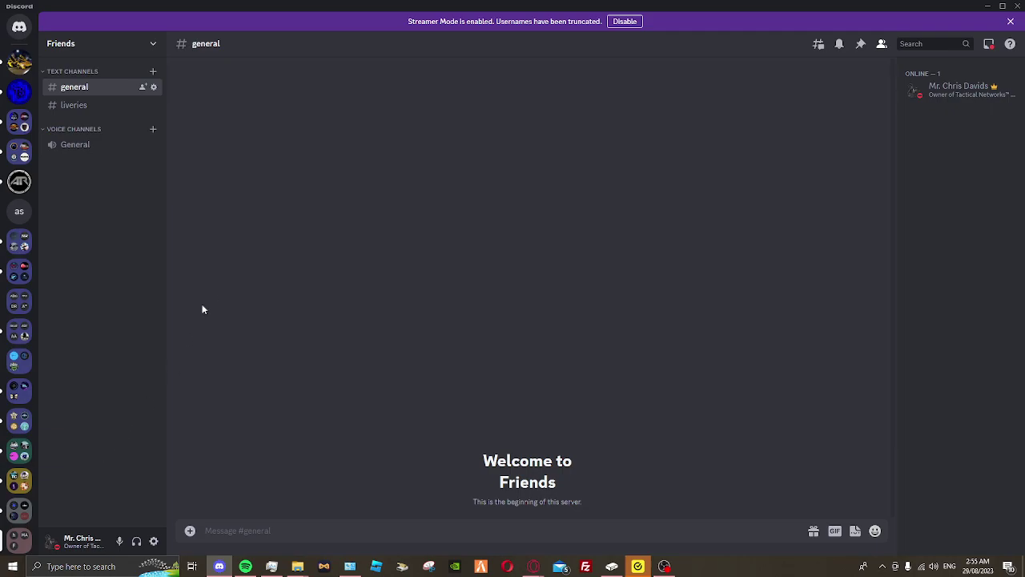
pyautogui.scroll(-3, 18, 388)
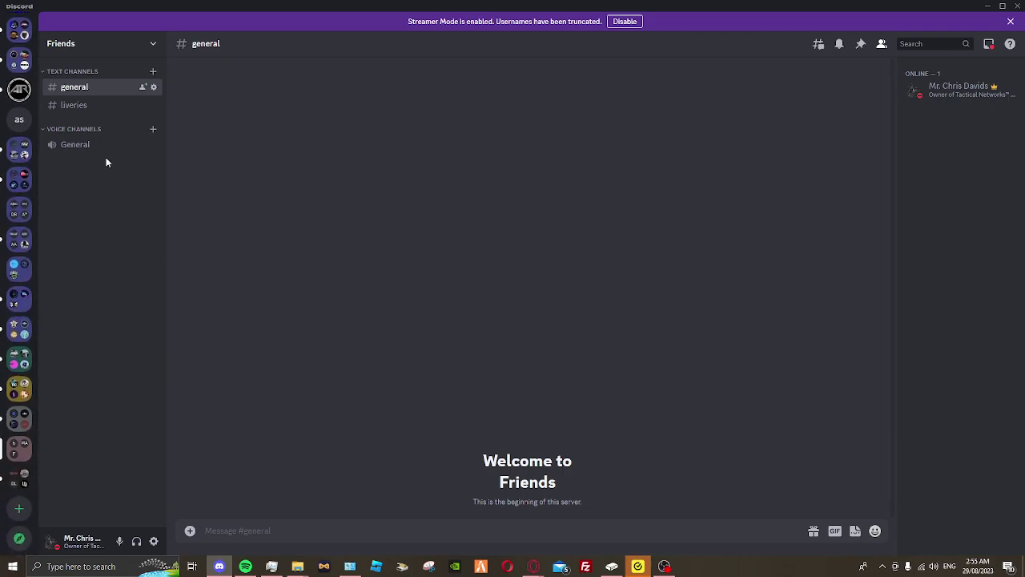
pyautogui.click(98, 103)
pyautogui.click(100, 88)
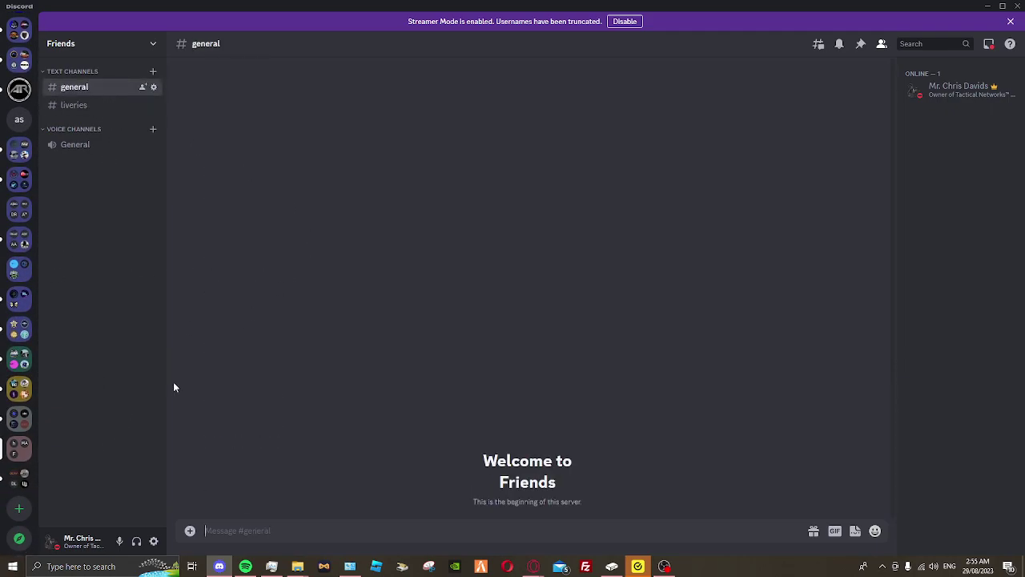
# Step: Open the Advanced page of the Discord user settings
pyautogui.click(153, 541)
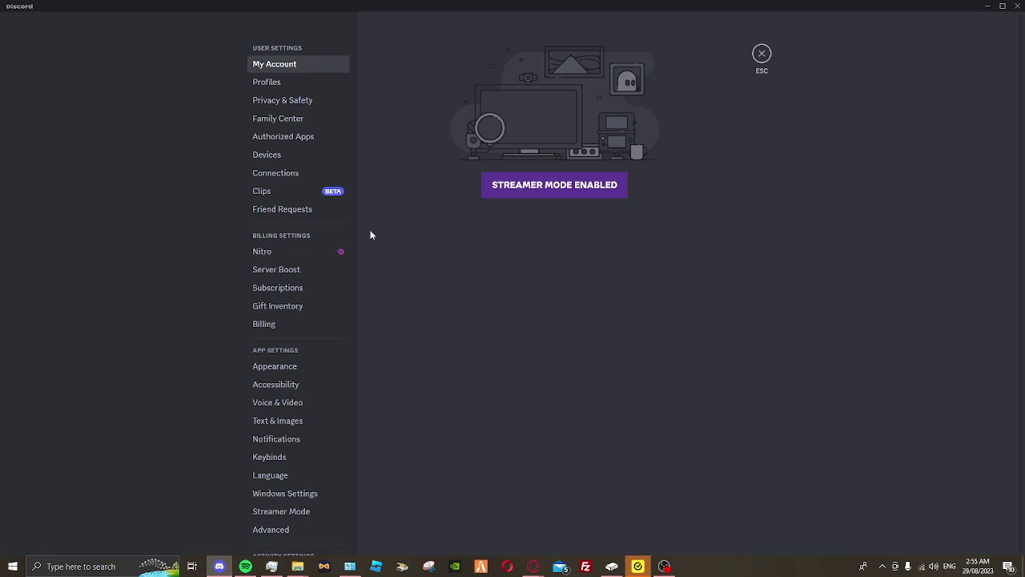
pyautogui.scroll(-5, 297, 377)
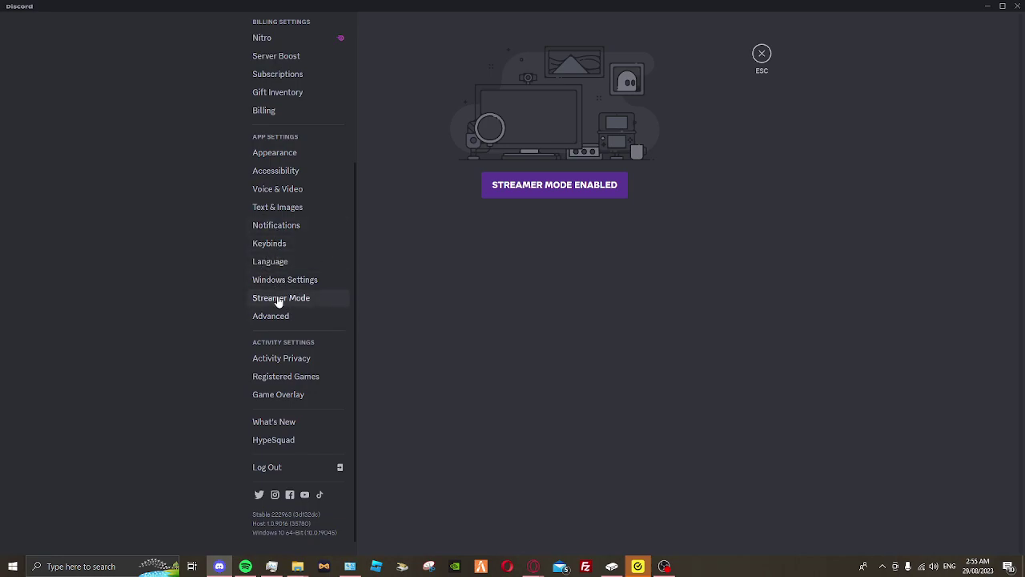
pyautogui.click(275, 316)
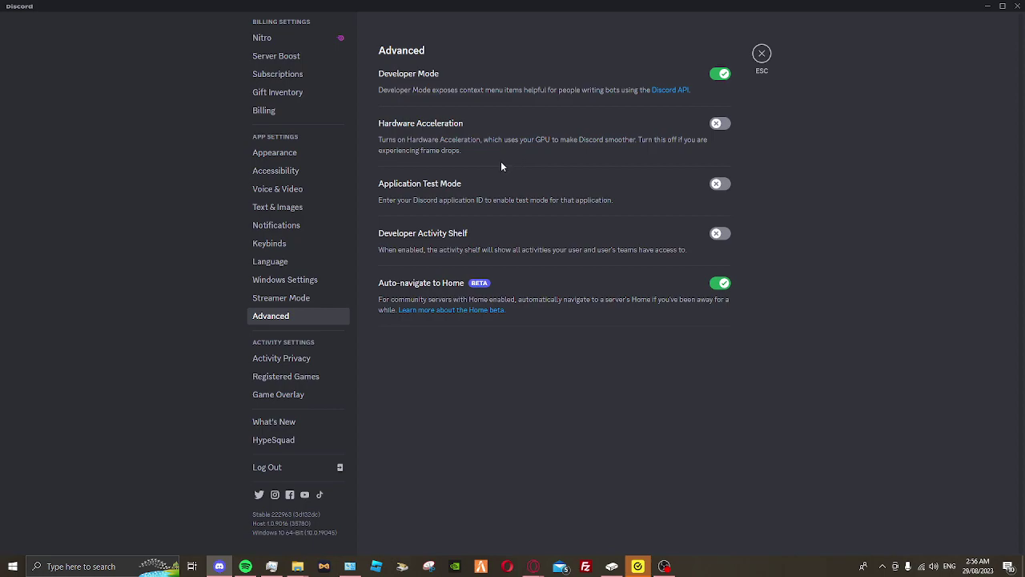
# Step: Switch to Task Manager and view the CPU and memory performance graphs
pyautogui.click(270, 566)
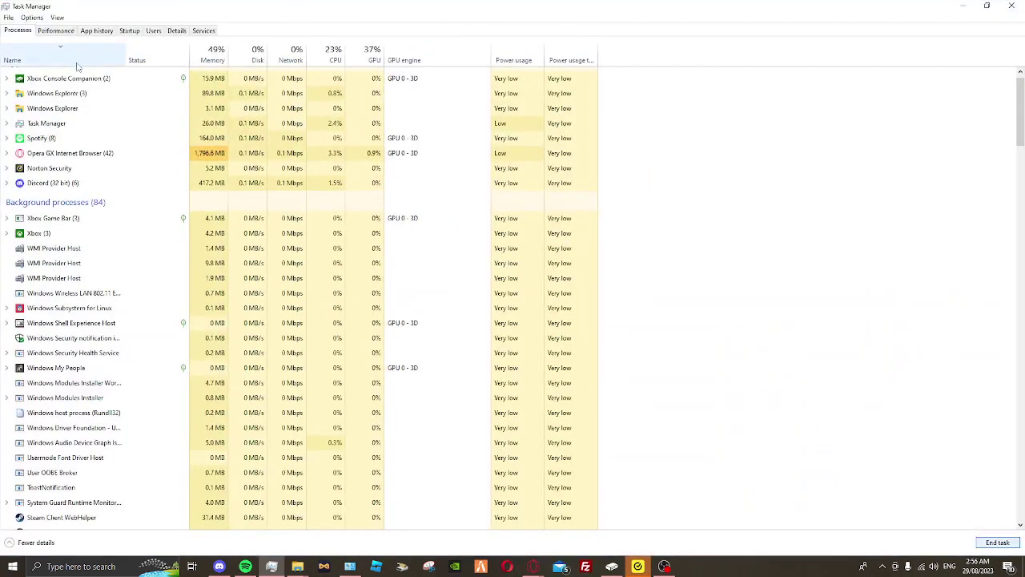
pyautogui.click(56, 31)
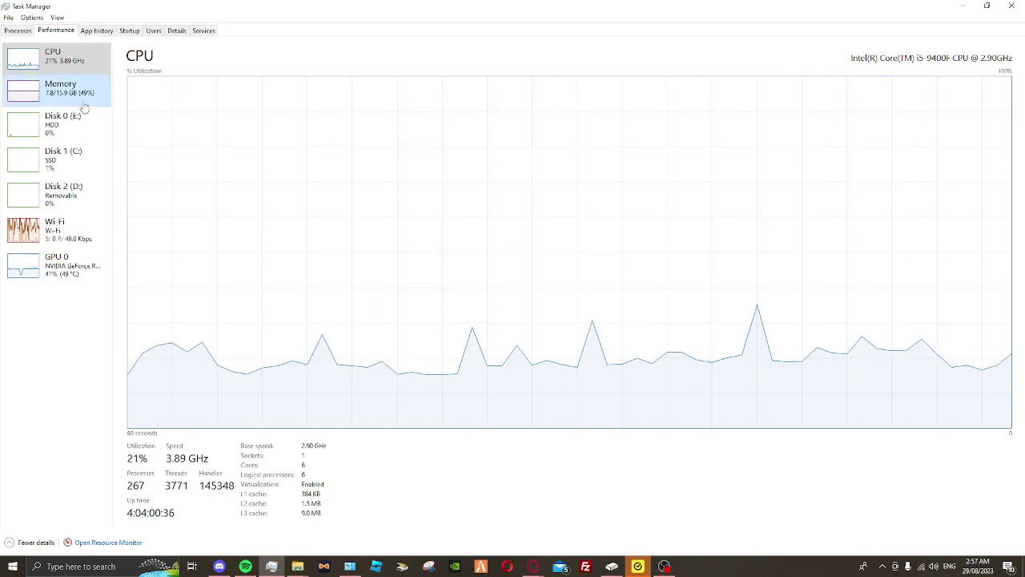
pyautogui.click(60, 88)
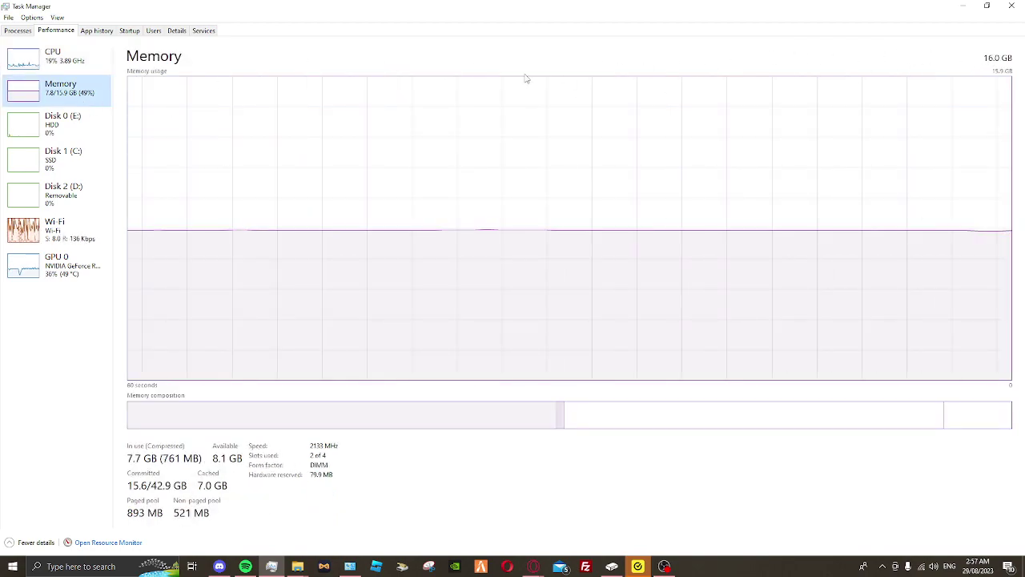
# Step: Review the performance and type of Disk 0 (E:), Disk 1 (C:) and Disk 2 (D:)
pyautogui.click(83, 130)
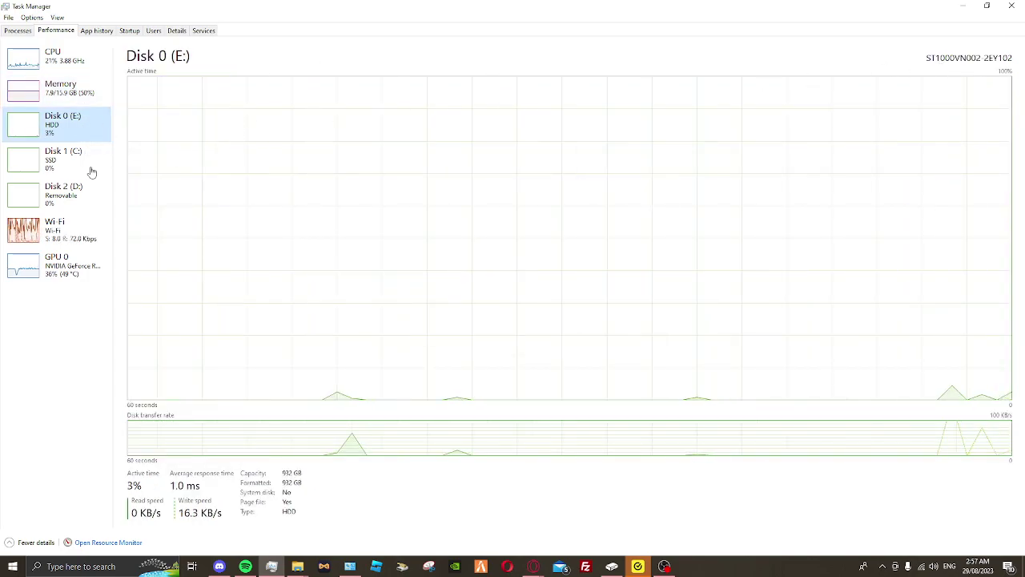
pyautogui.click(90, 171)
pyautogui.click(64, 127)
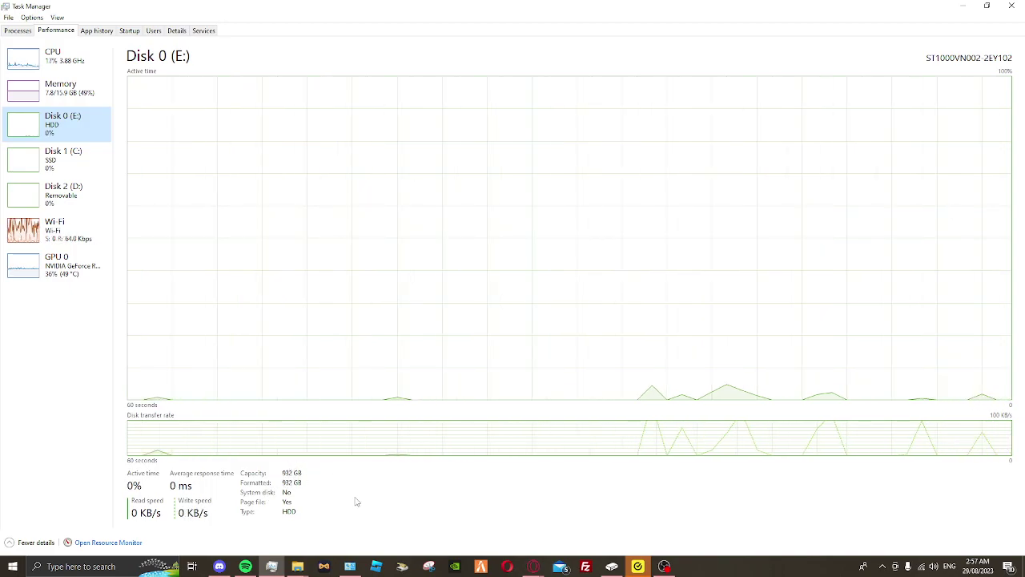
pyautogui.click(88, 172)
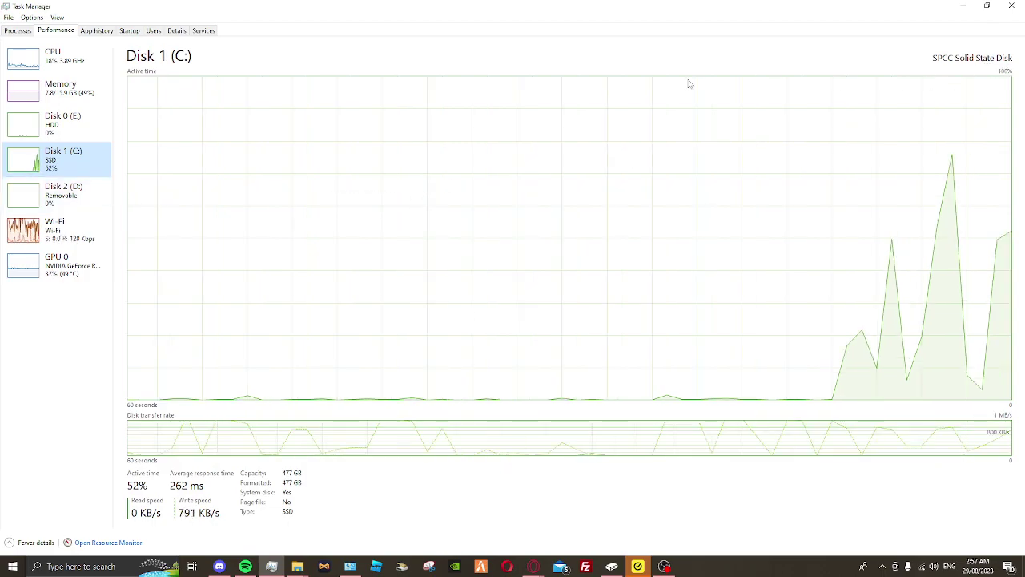
pyautogui.click(89, 205)
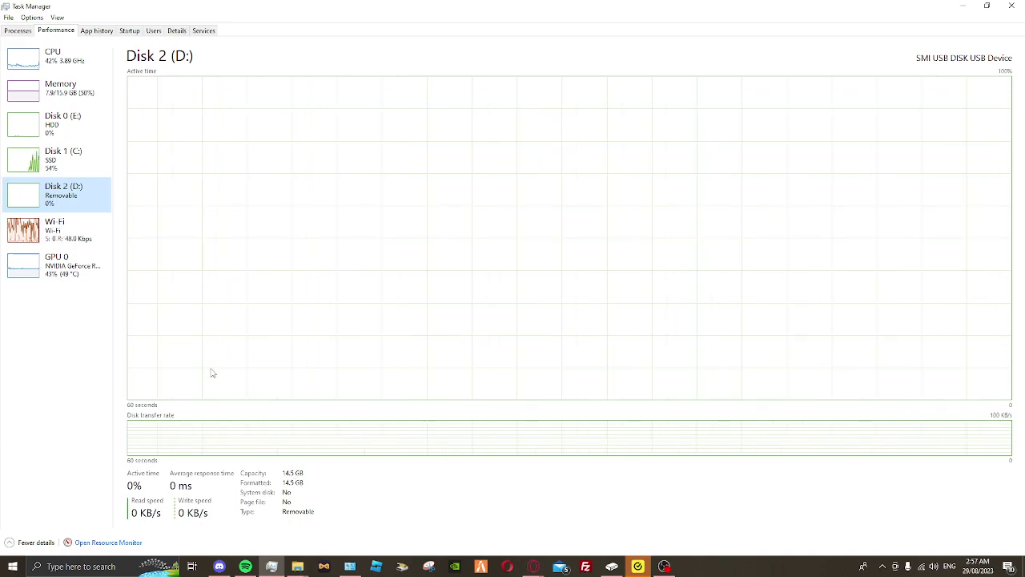
# Step: Recheck the memory and Disk 0 (E:) graphs and examine the Wi-Fi and GPU 0 performance
pyautogui.click(96, 94)
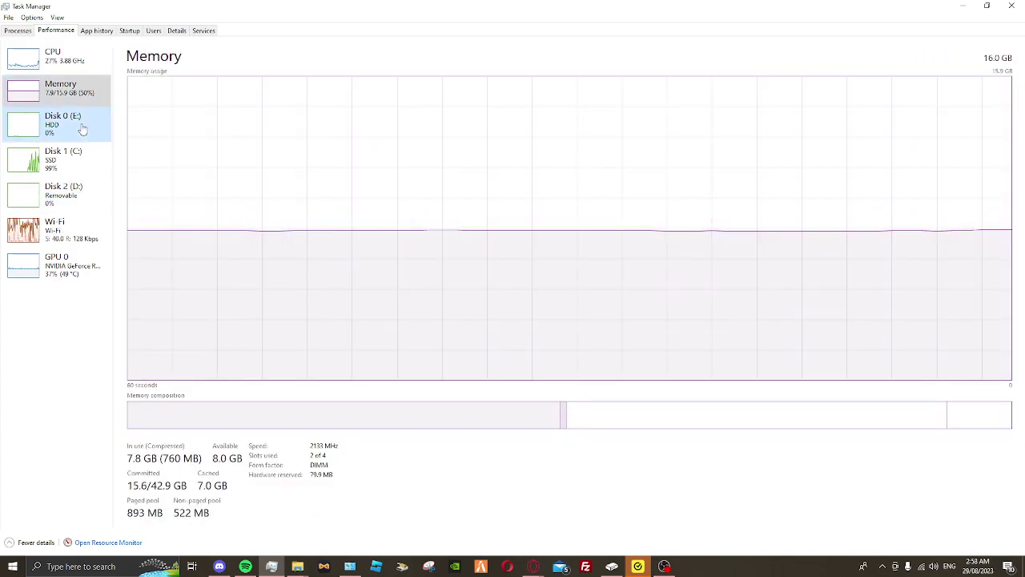
pyautogui.click(82, 130)
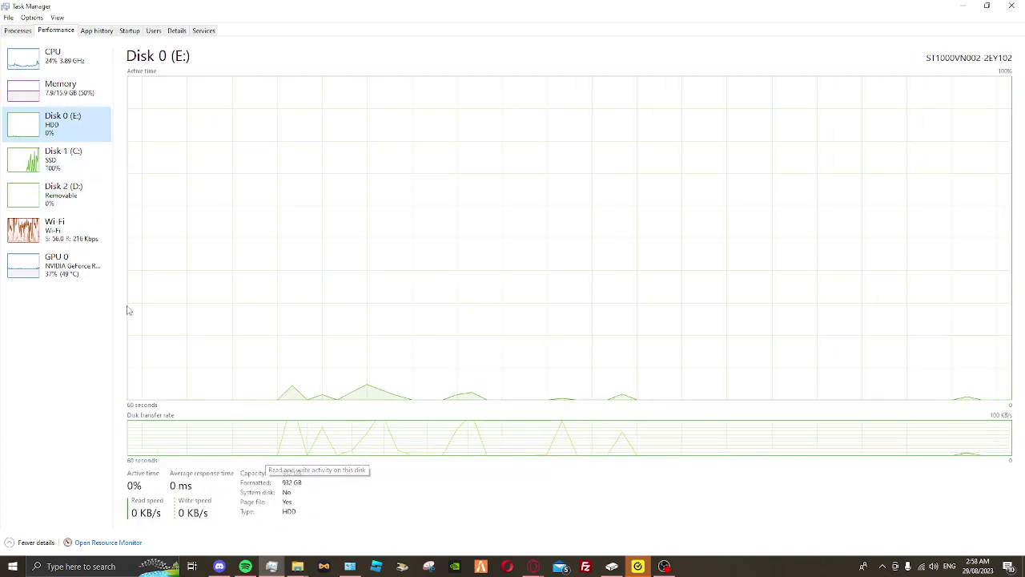
pyautogui.click(85, 247)
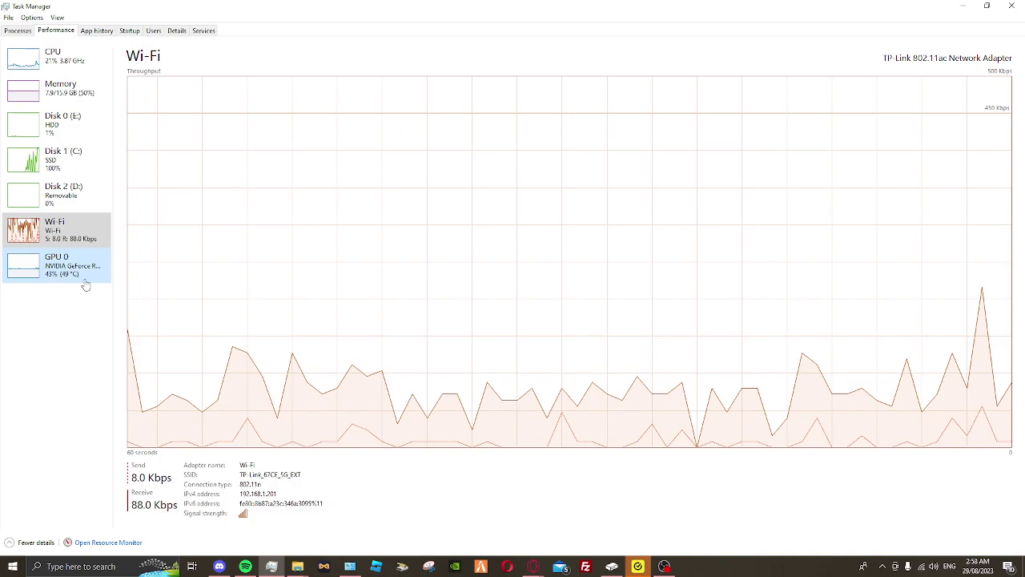
pyautogui.click(85, 280)
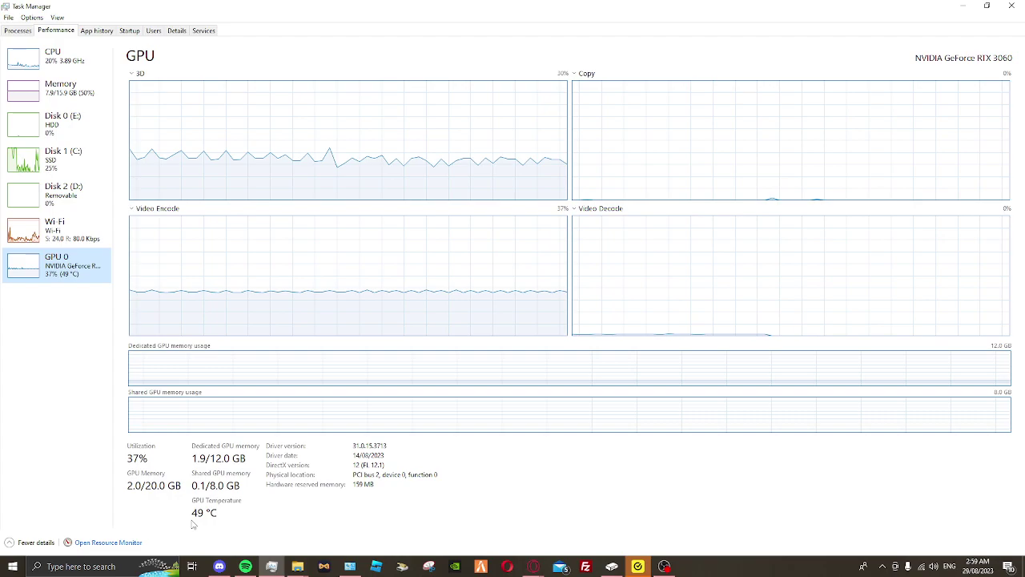
# Step: Switch to OBS and inspect its maximized window, putting it and Task Manager away to return to Discord's Advanced settings
pyautogui.hotkey('alt', 'Tab')
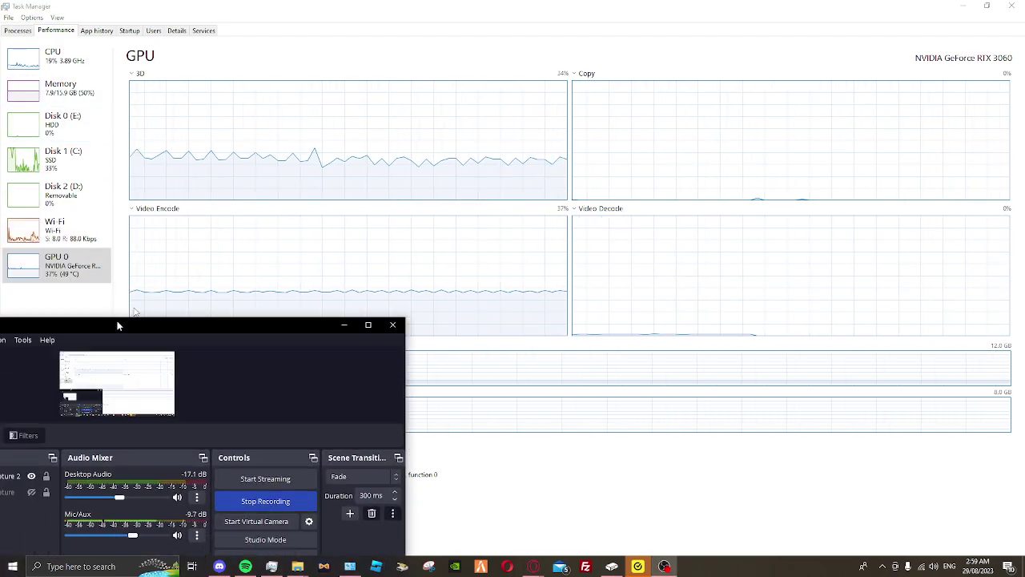
pyautogui.doubleClick(117, 325)
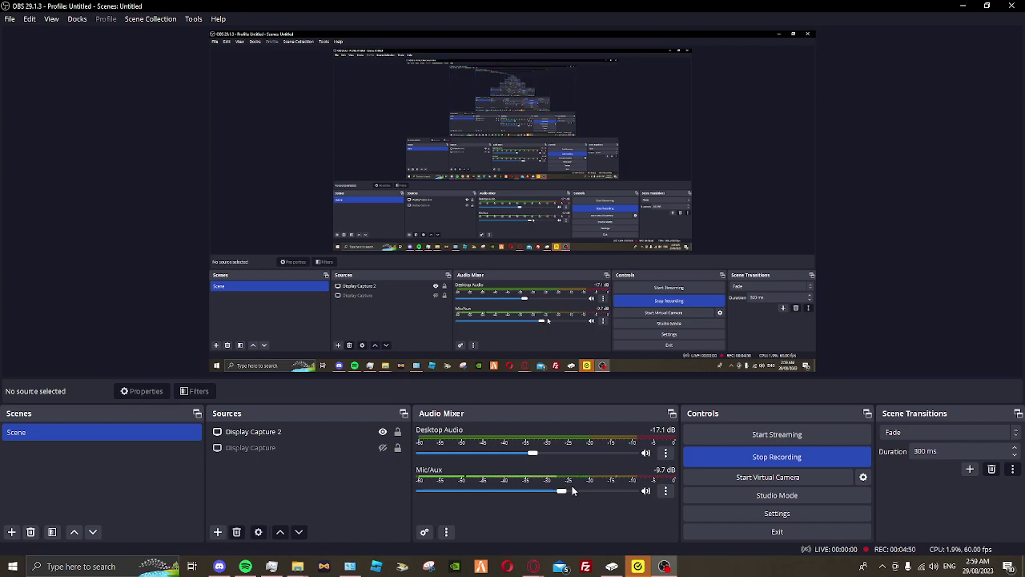
pyautogui.moveTo(513, 7)
pyautogui.mouseDown()
pyautogui.moveTo(523, 20)
pyautogui.moveTo(521, 0)
pyautogui.mouseUp()
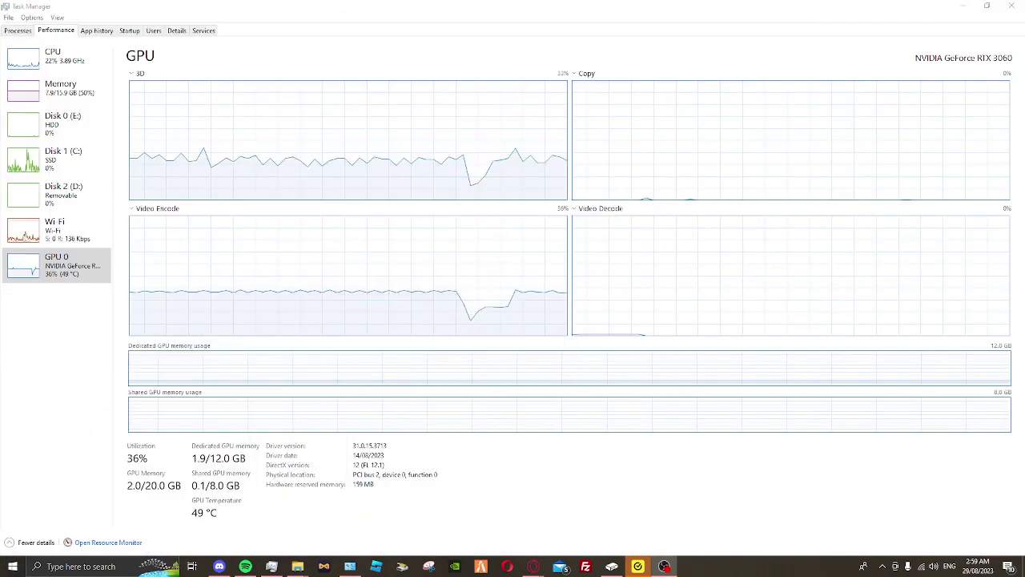
pyautogui.click(963, 6)
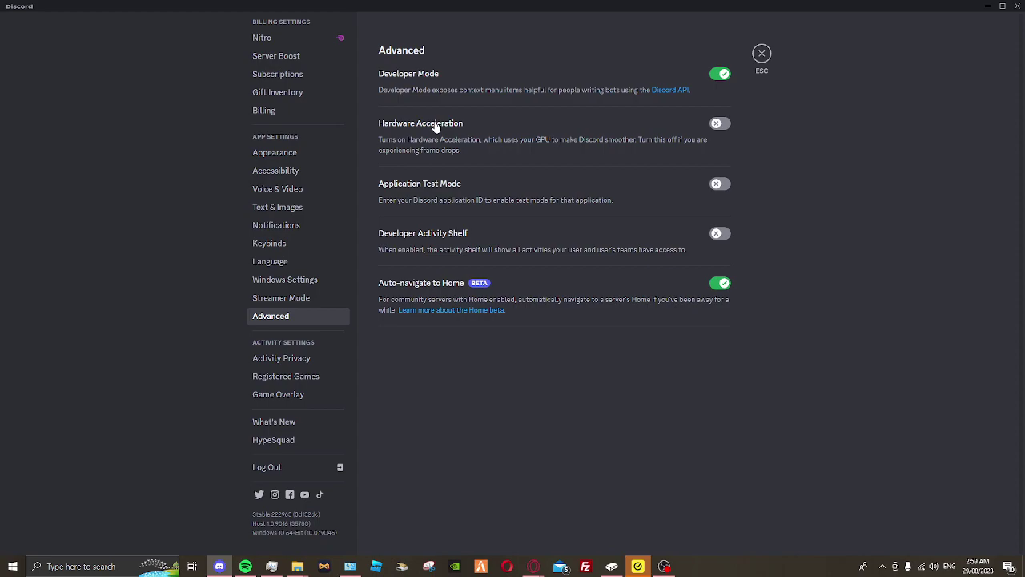
# Step: Try to turn on Hardware Acceleration in the Advanced settings, cancelling at the relaunch confirmation
pyautogui.click(436, 126)
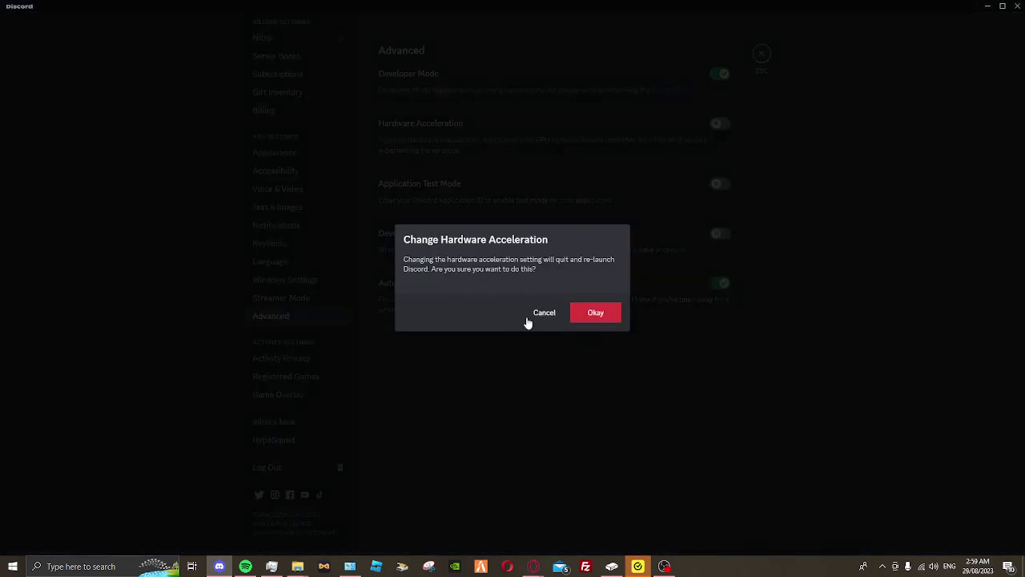
pyautogui.click(542, 315)
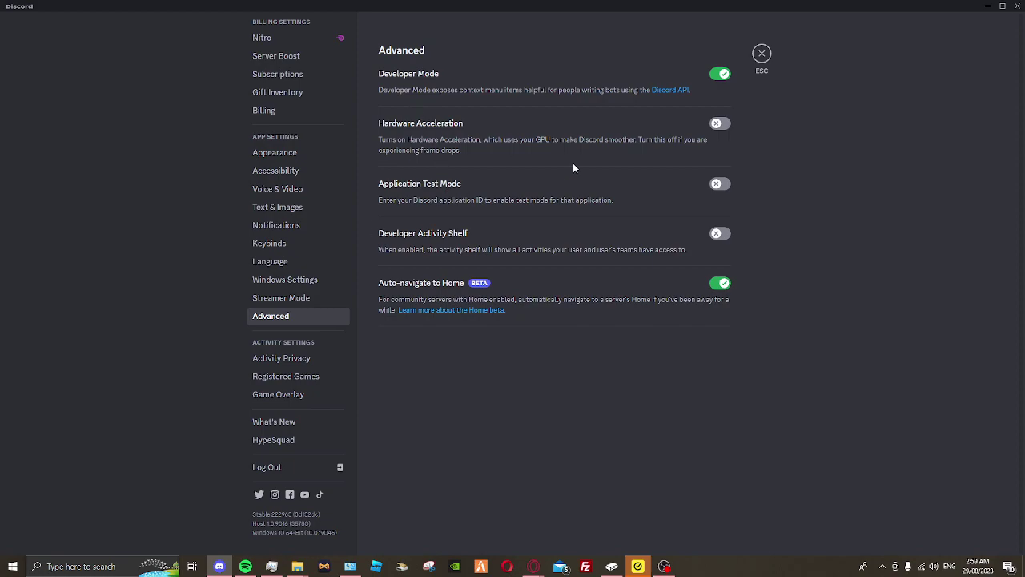
# Step: Enable Hardware Acceleration in the Clips settings
pyautogui.scroll(3, 271, 116)
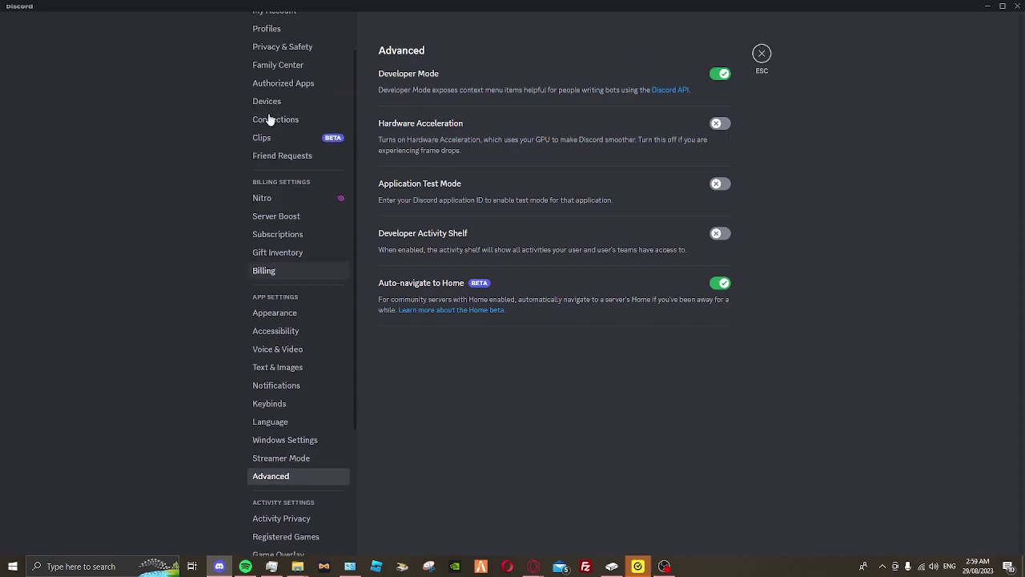
pyautogui.click(274, 136)
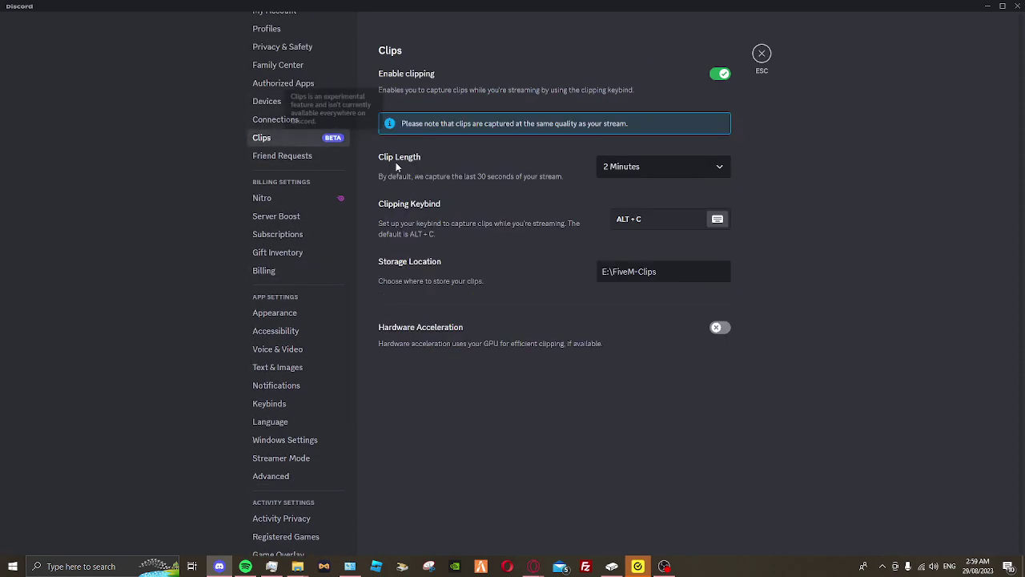
pyautogui.click(439, 337)
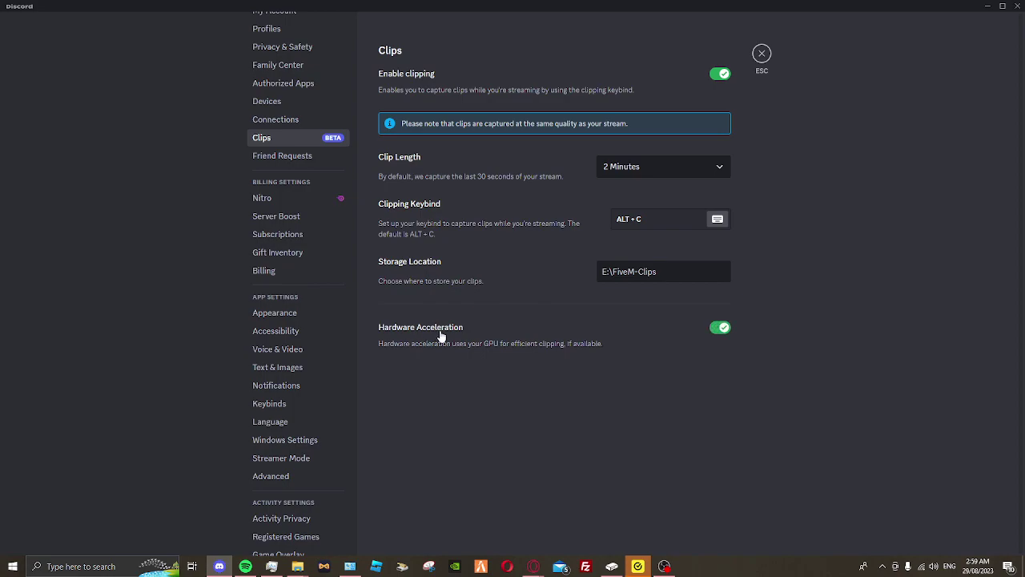
# Step: Leave the Clips settings, then reopen the user settings and review the Streamer Mode and Advanced pages
pyautogui.click(396, 329)
pyautogui.click(761, 53)
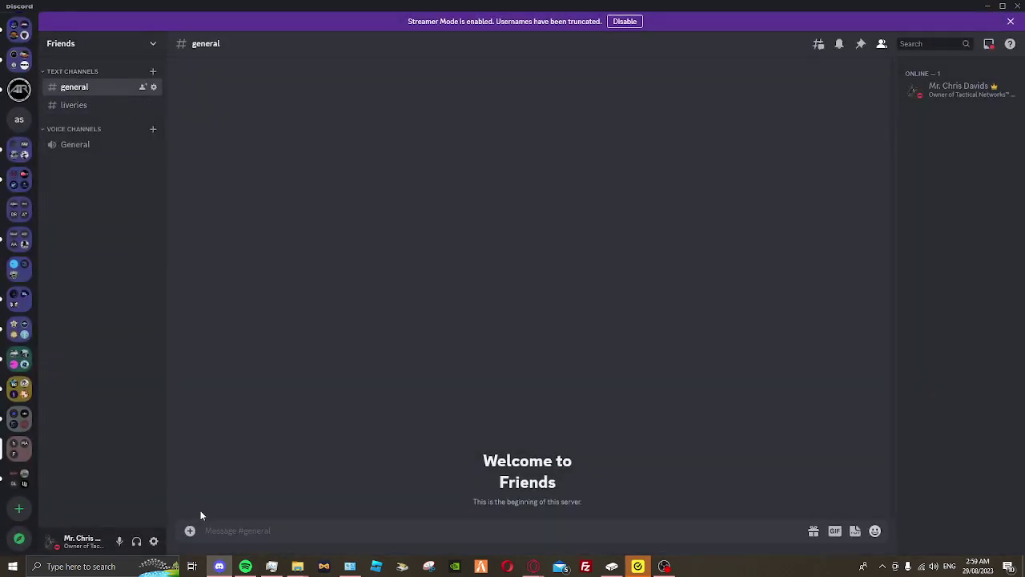
pyautogui.click(154, 540)
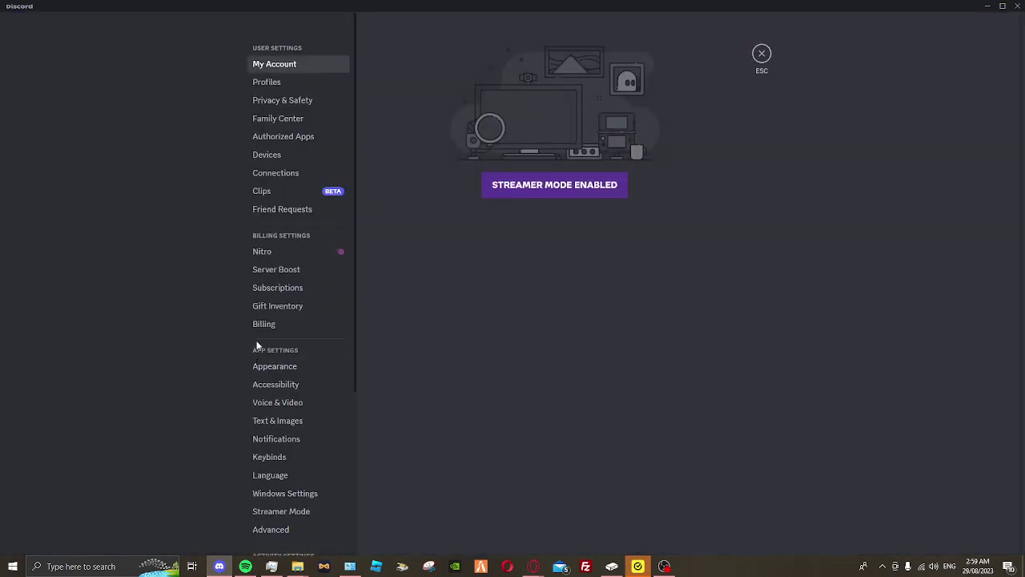
pyautogui.scroll(-5, 259, 342)
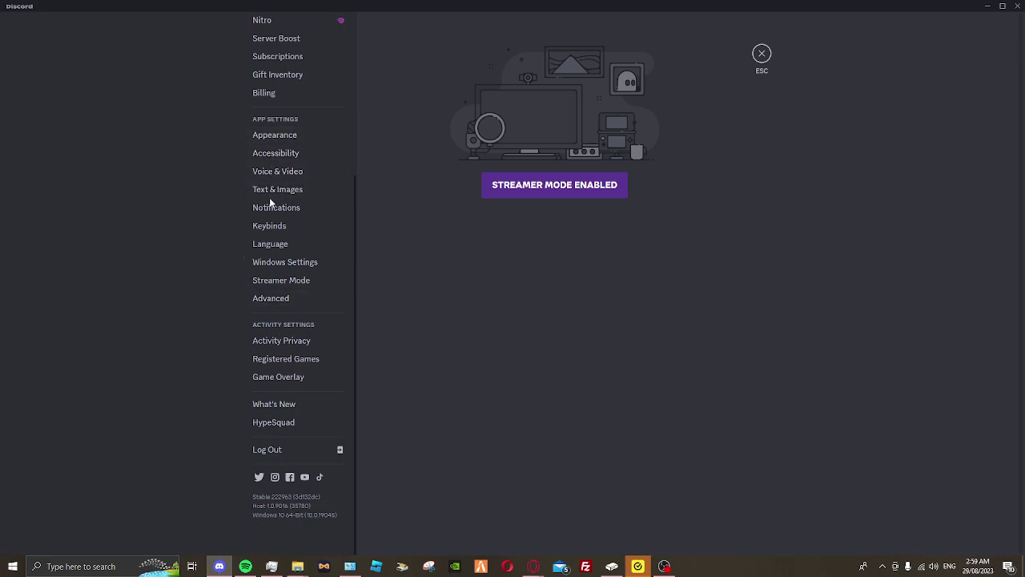
pyautogui.click(273, 287)
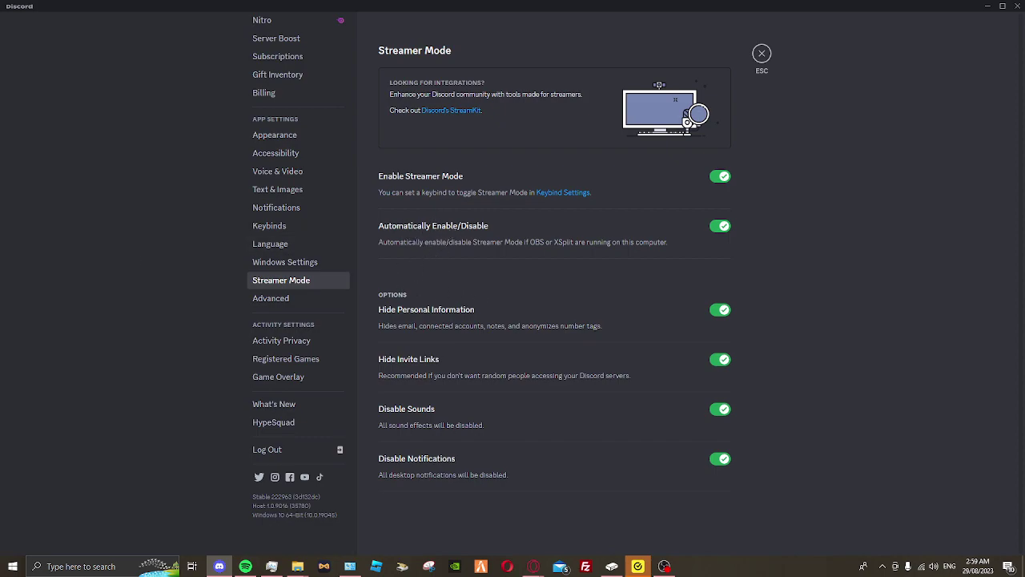
pyautogui.click(279, 307)
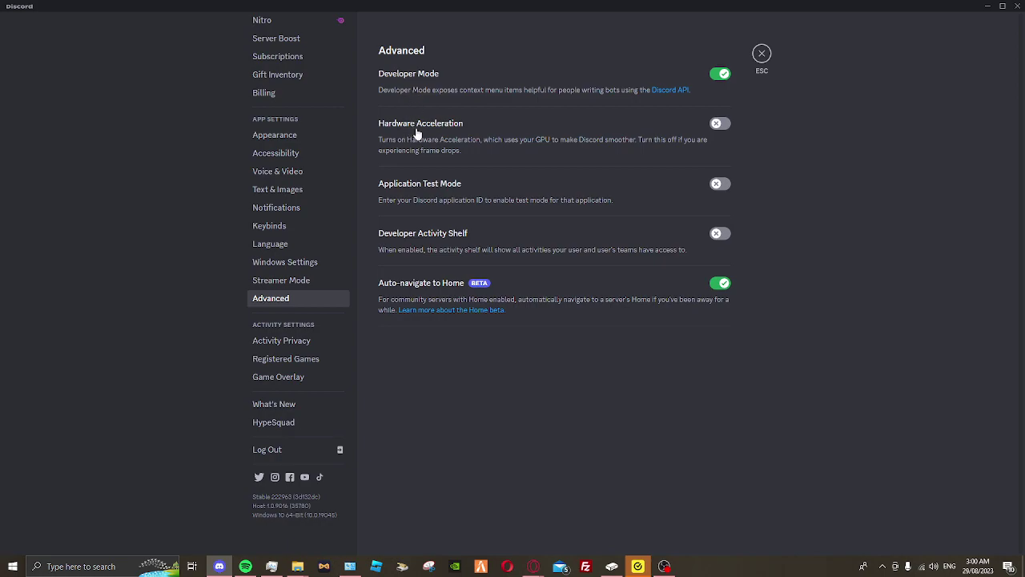
# Step: Turn off Developer Mode in the Advanced settings and check the options offered for the online member of the Friends server
pyautogui.click(407, 77)
pyautogui.click(407, 77)
pyautogui.click(410, 80)
pyautogui.click(410, 80)
pyautogui.click(435, 75)
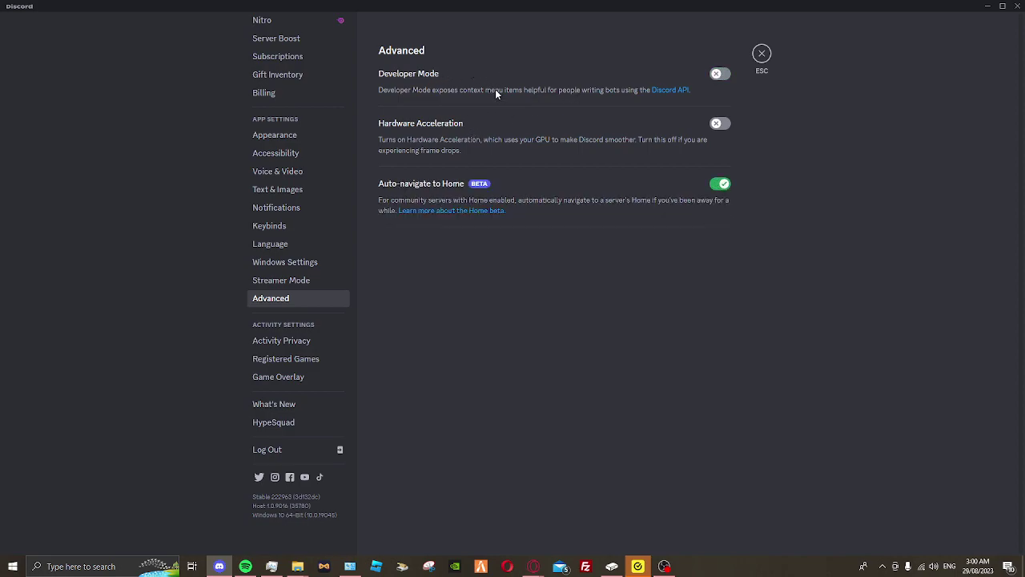
pyautogui.press('Escape')
pyautogui.rightClick(941, 92)
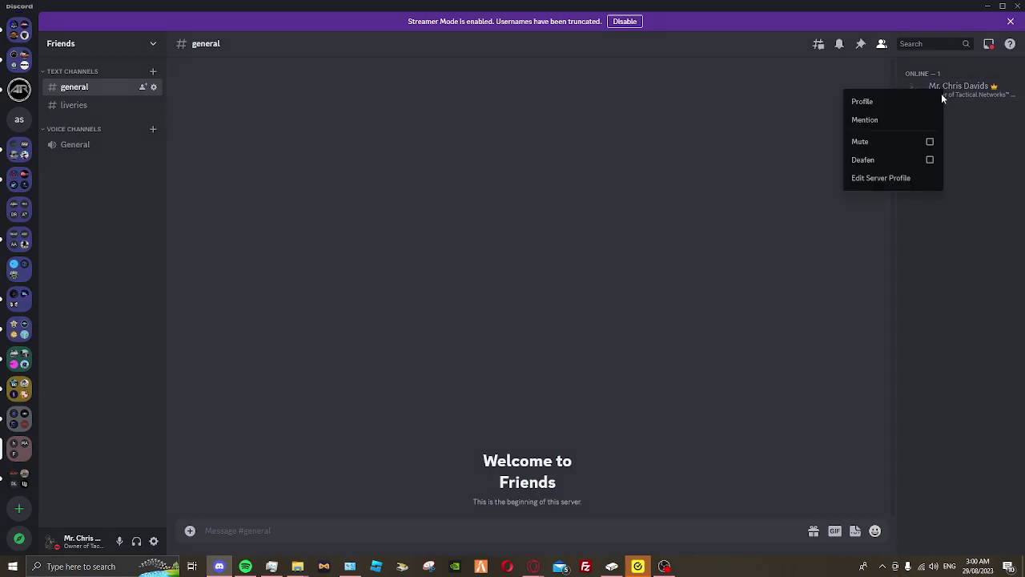
pyautogui.click(552, 138)
# Step: Turn Developer Mode back on in the Advanced settings and return to the Friends server
pyautogui.click(154, 541)
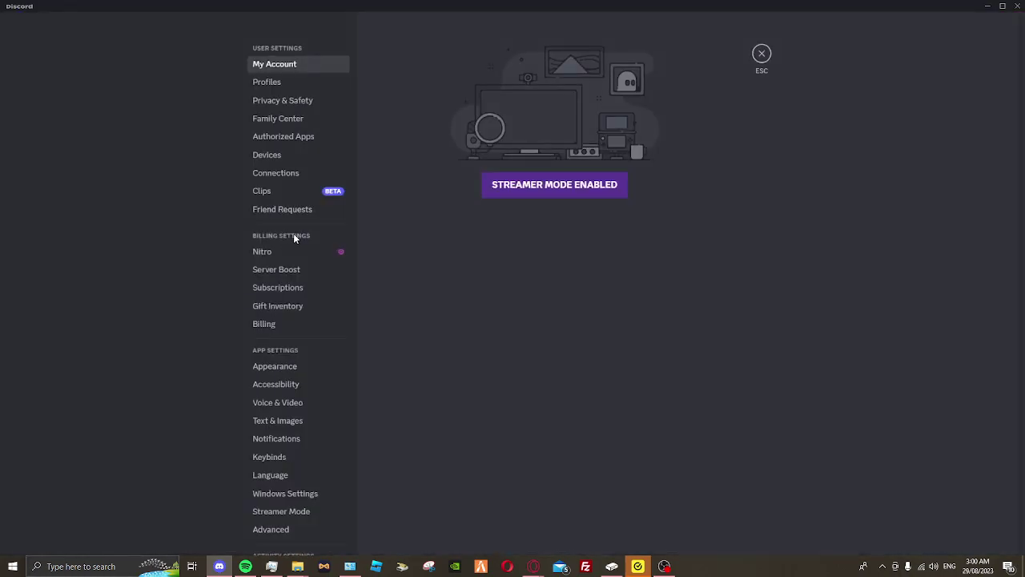
pyautogui.scroll(-3, 292, 465)
pyautogui.click(304, 420)
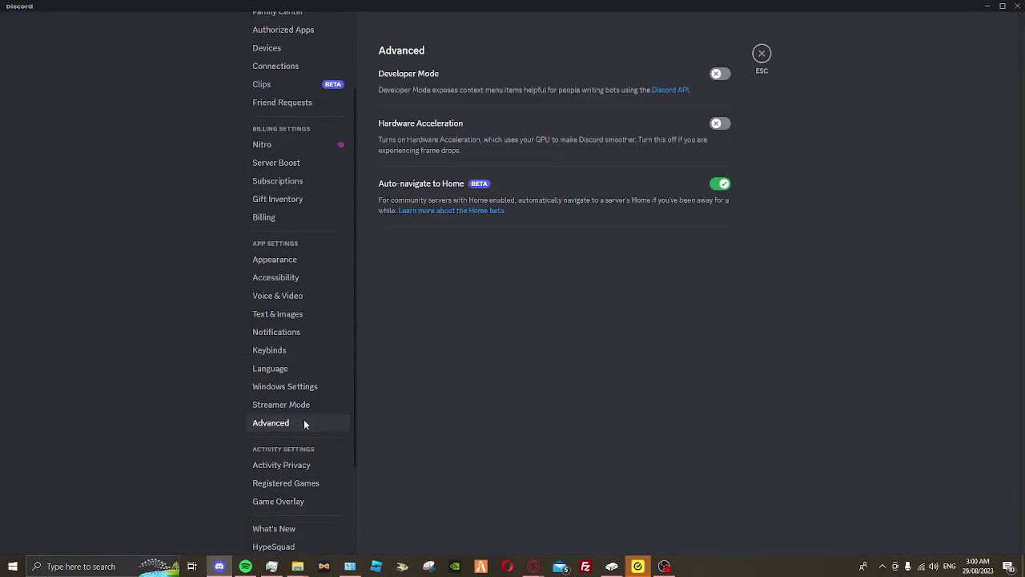
pyautogui.click(417, 75)
pyautogui.press('Escape')
# Step: Copy the online member's user ID, paste it into the general channel's message box, and clear it without sending
pyautogui.rightClick(924, 96)
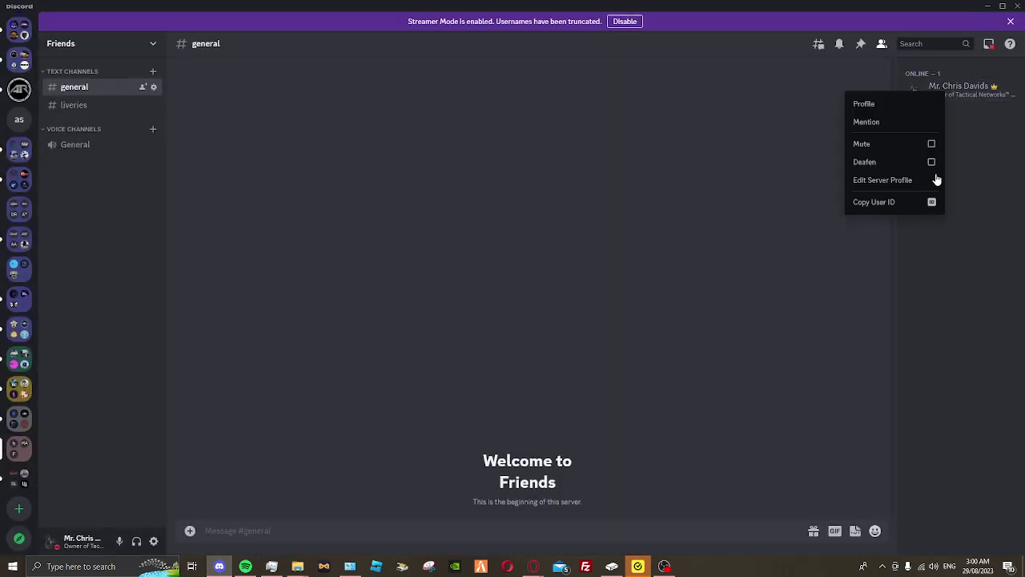
pyautogui.click(867, 206)
pyautogui.click(323, 527)
pyautogui.hotkey('ctrl', 'v')
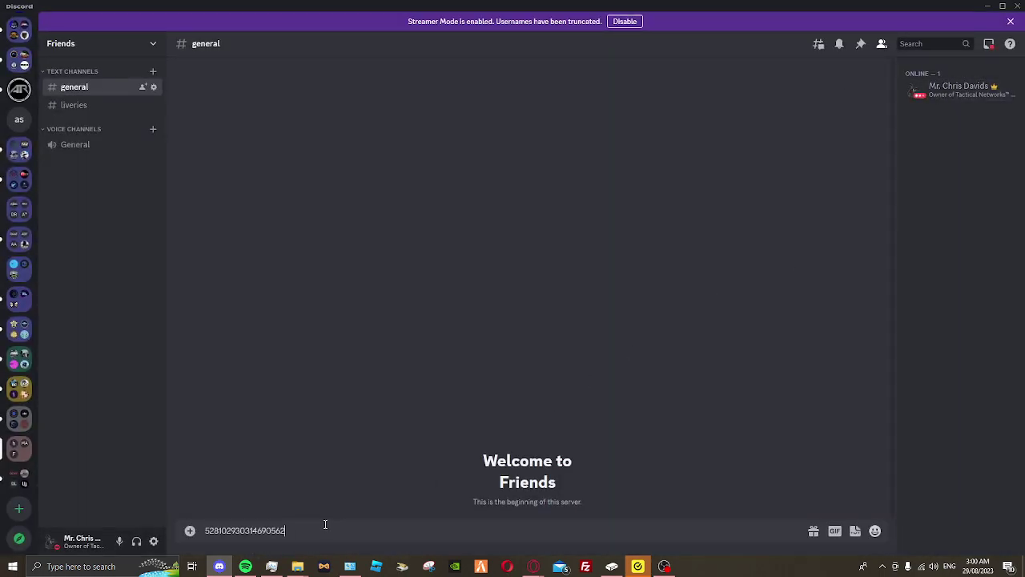
pyautogui.hotkey('ctrl', 'a')
pyautogui.press('BackSpace')
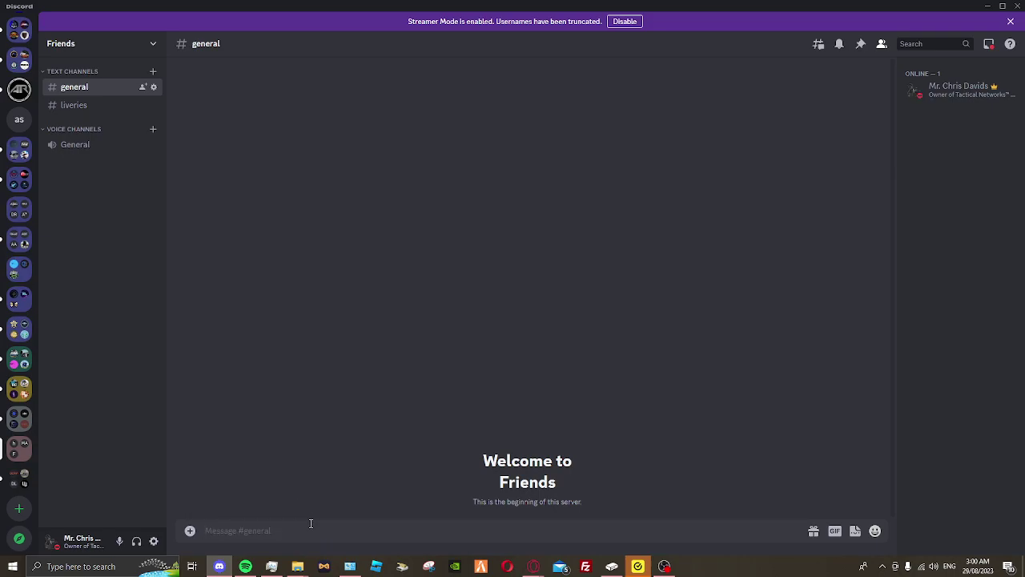
# Step: Paste the copied user ID into the general channel's message box again and delete it unsent
pyautogui.hotkey('ctrl', 'v')
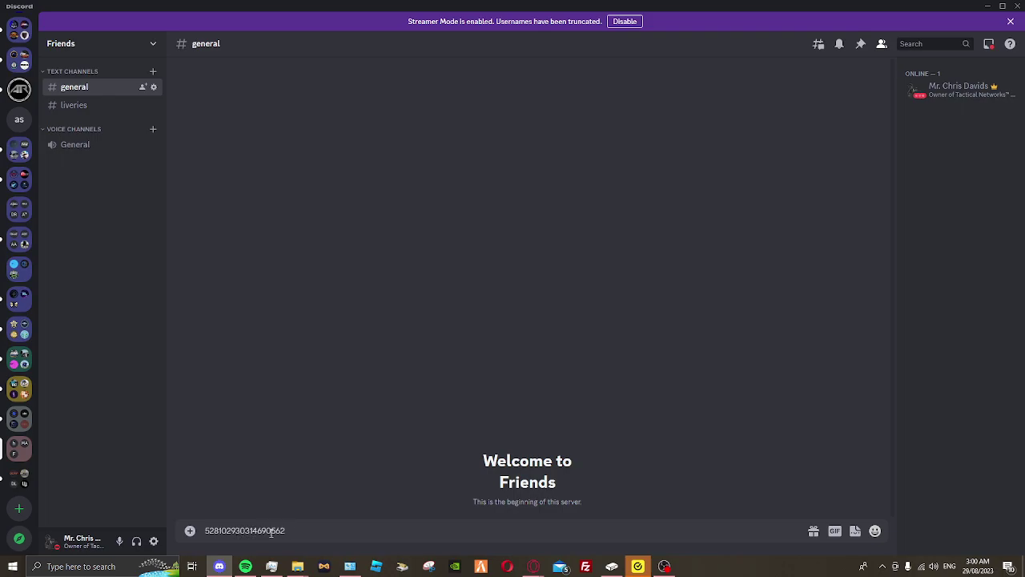
pyautogui.rightClick(293, 530)
pyautogui.press('Escape')
pyautogui.hotkey('ctrl', 'a')
pyautogui.press('BackSpace')
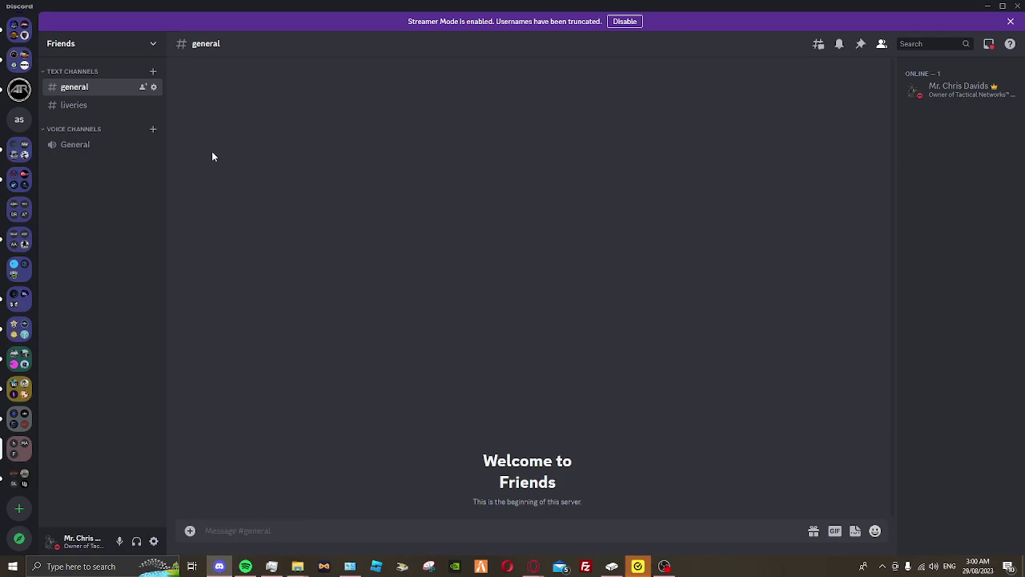
# Step: Put Discord away to reach File Explorer and check the storage space of the C: and D: drives in This PC
pyautogui.scroll(2, 24, 304)
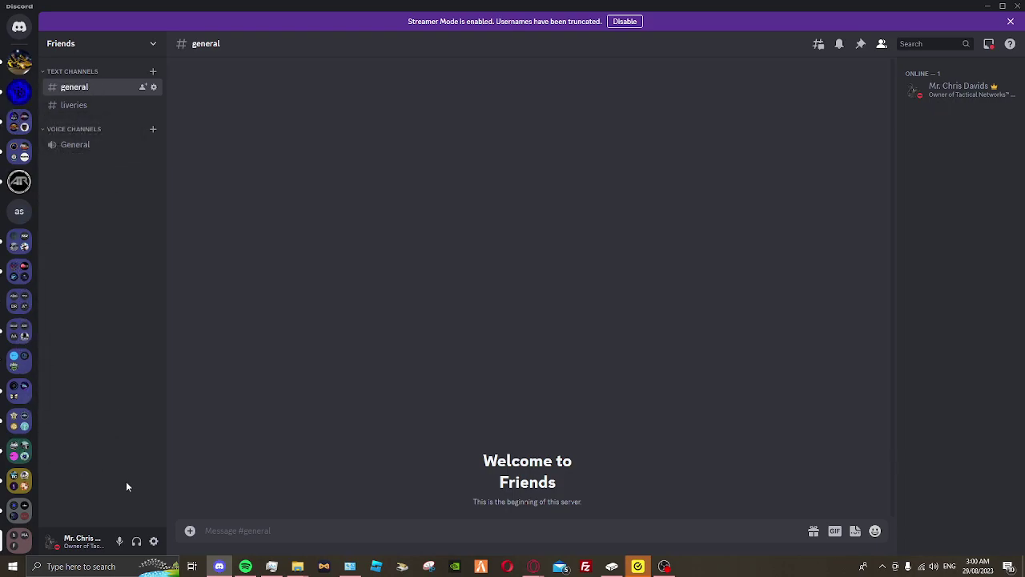
pyautogui.click(219, 566)
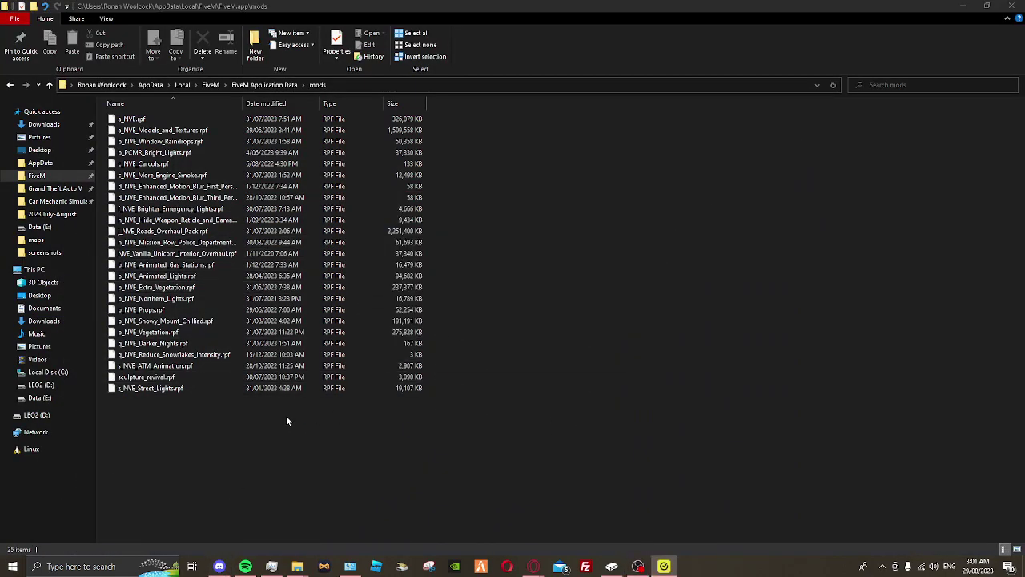
pyautogui.click(75, 270)
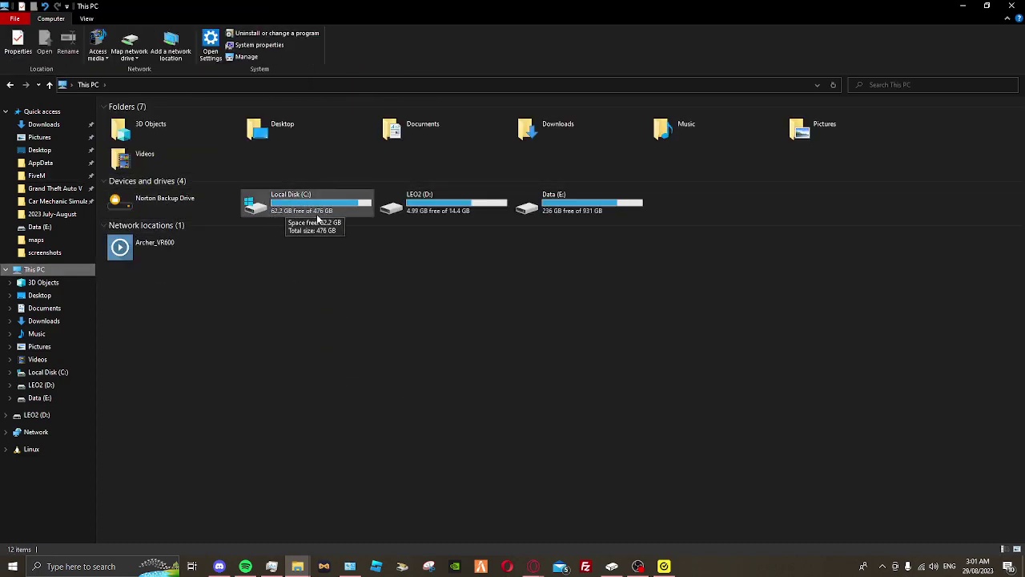
pyautogui.click(409, 213)
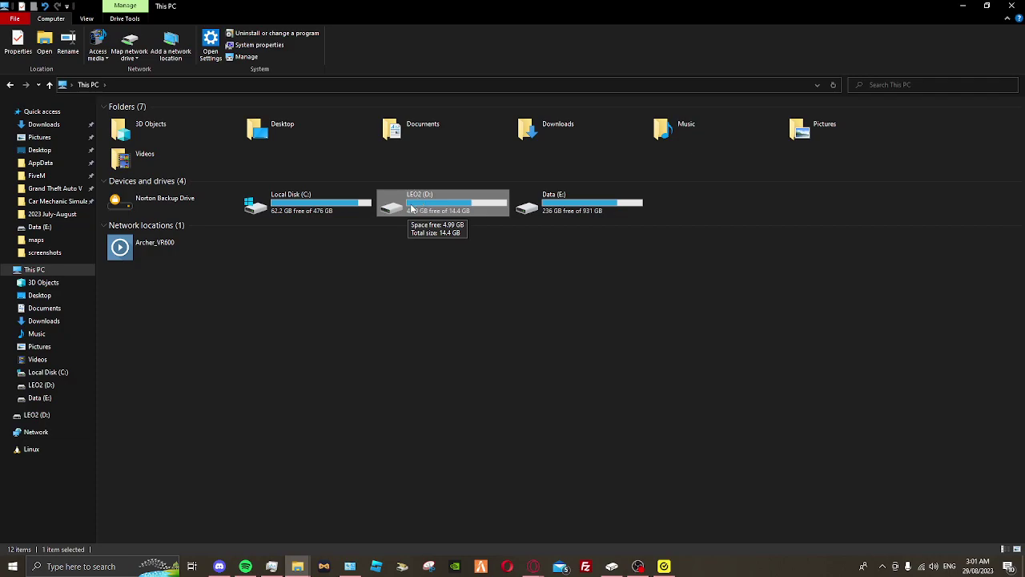
pyautogui.click(414, 284)
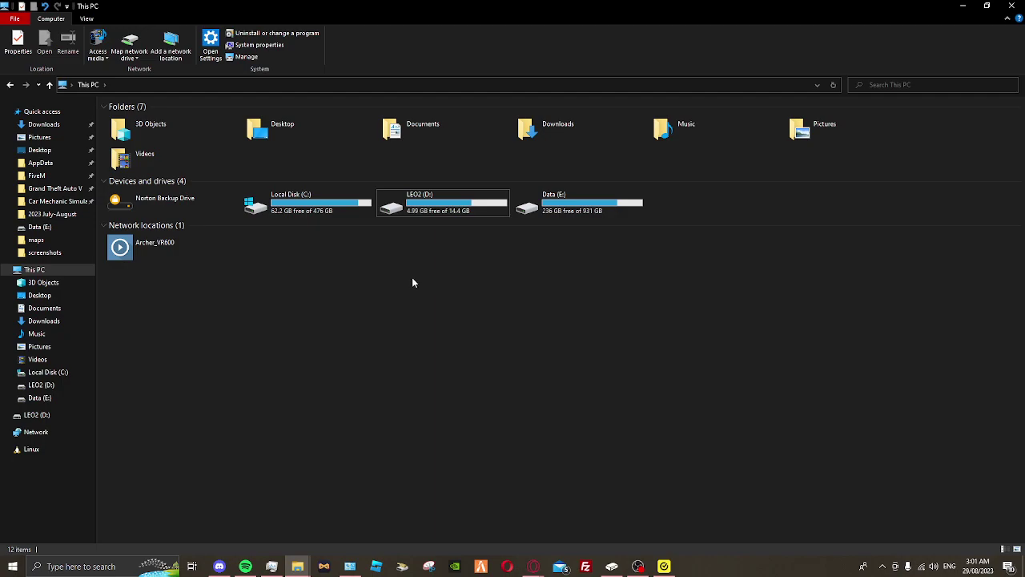
pyautogui.moveTo(422, 199)
# Step: Try to rename the Data (E:) drive as "Solidate Drive (E:)", cancelling at the administrator permission request
pyautogui.click(553, 210)
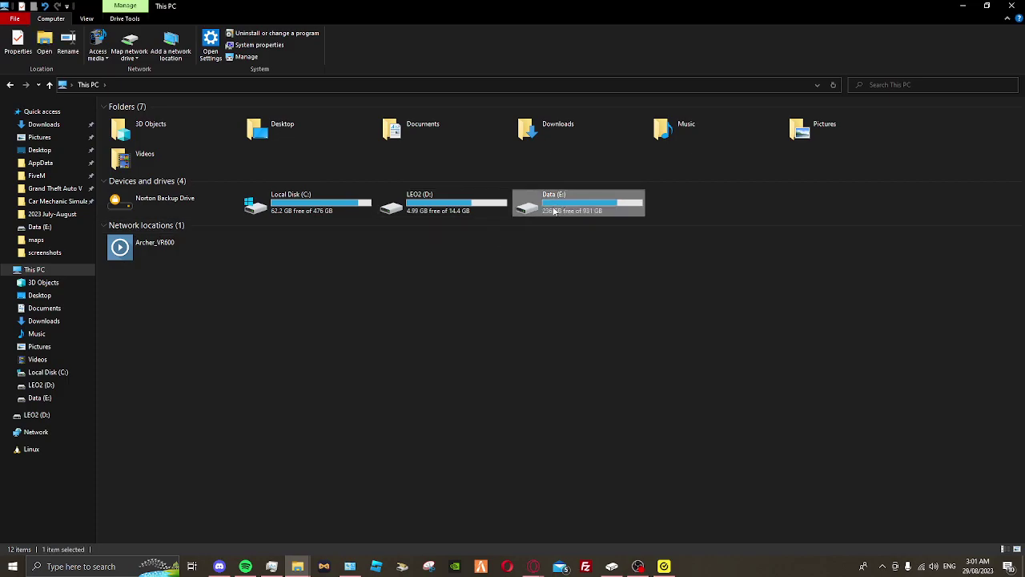
pyautogui.press('F2')
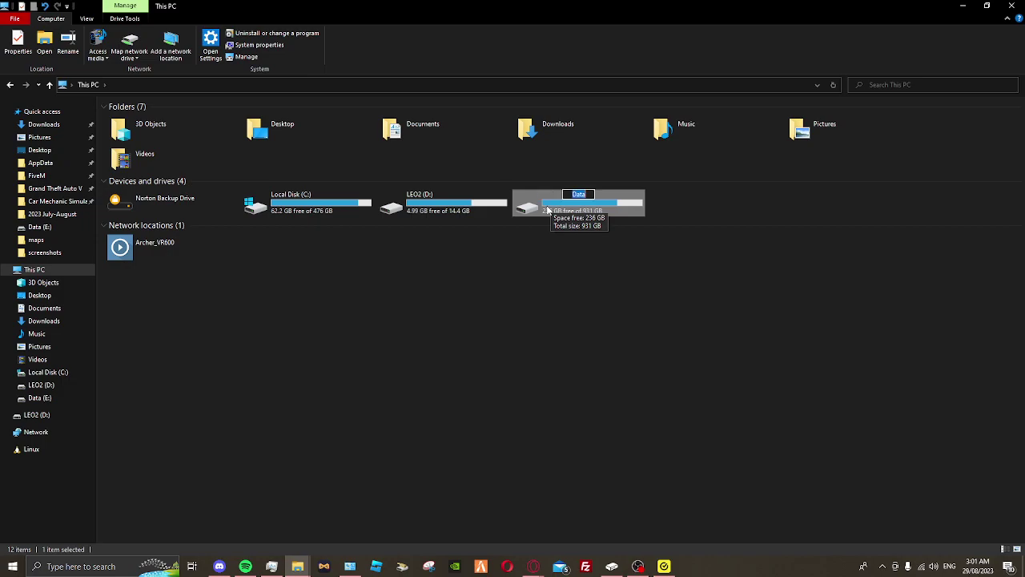
pyautogui.write('Soli')
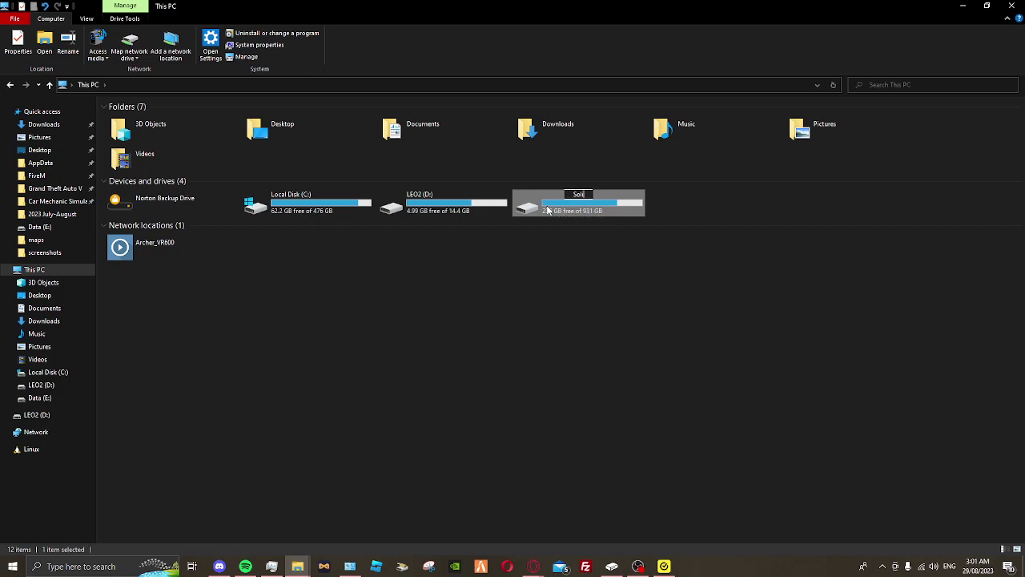
pyautogui.write('d')
pyautogui.write(' D')
pyautogui.press('BackSpace')
pyautogui.press('BackSpace')
pyautogui.write('ate Drive (E)')
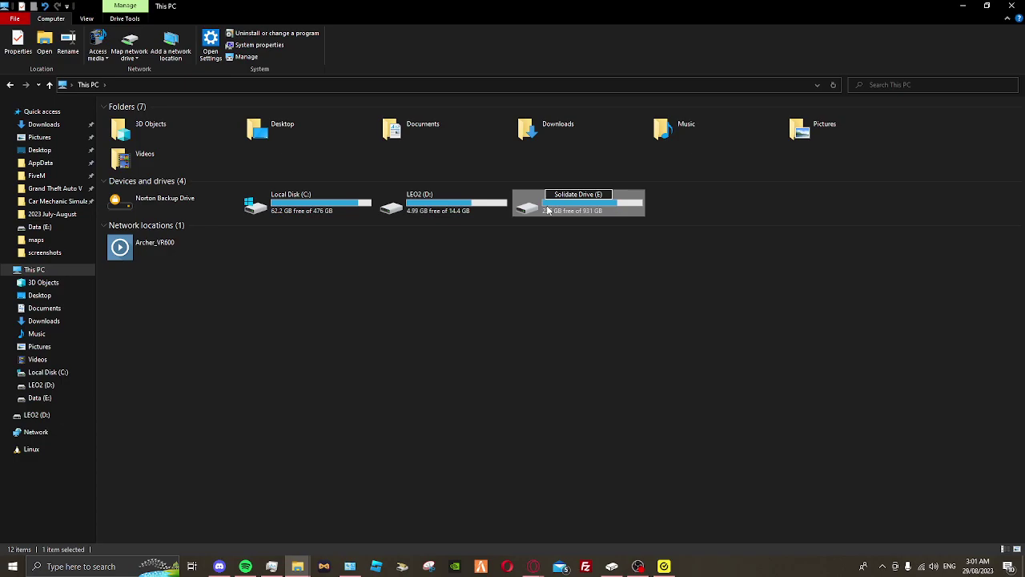
pyautogui.press('Left')
pyautogui.press('BackSpace')
pyautogui.write('E')
pyautogui.press('Return')
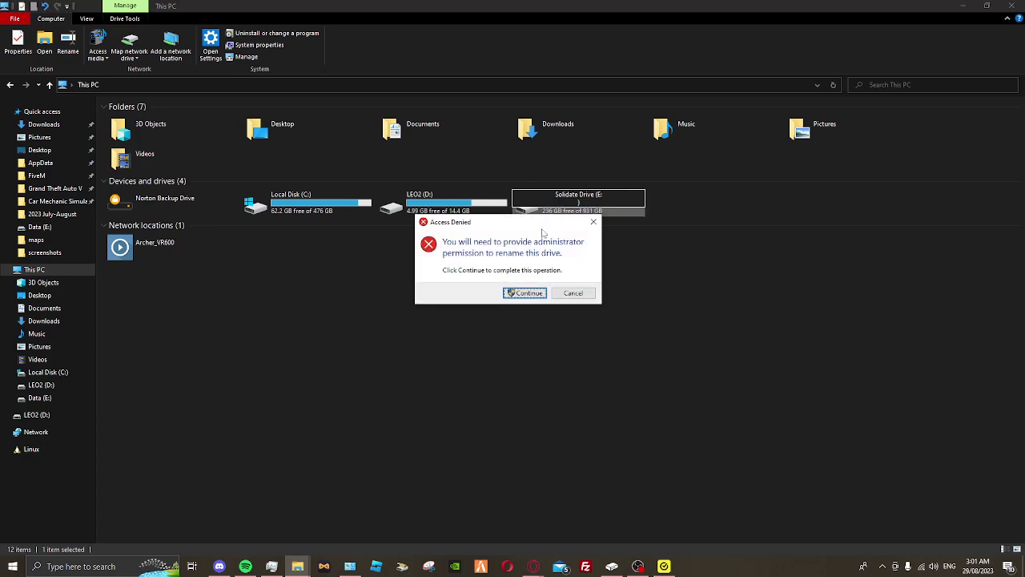
pyautogui.click(563, 294)
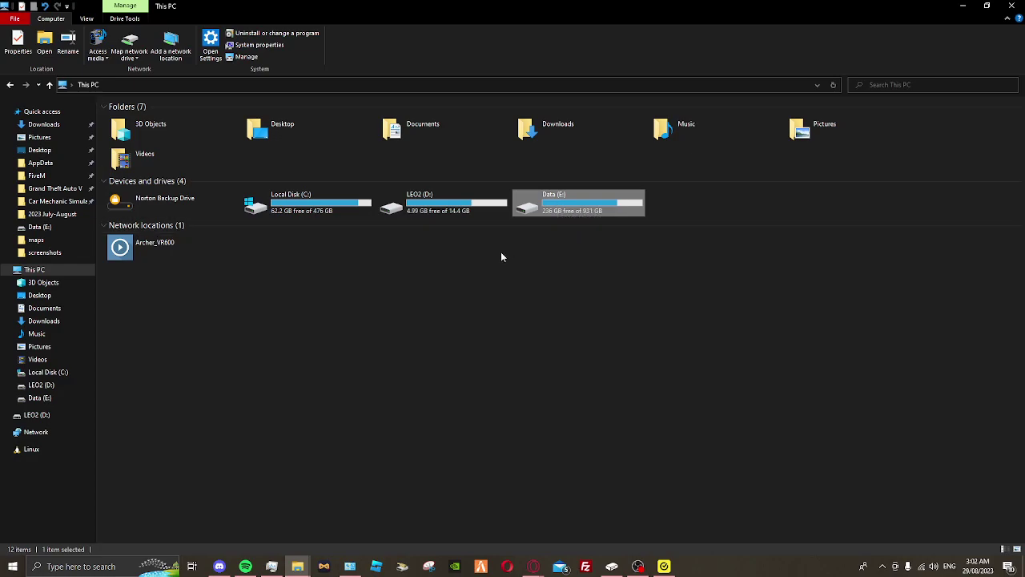
# Step: Switch back to Discord and look through the messages in the Friends server's liveries channel
pyautogui.click(218, 566)
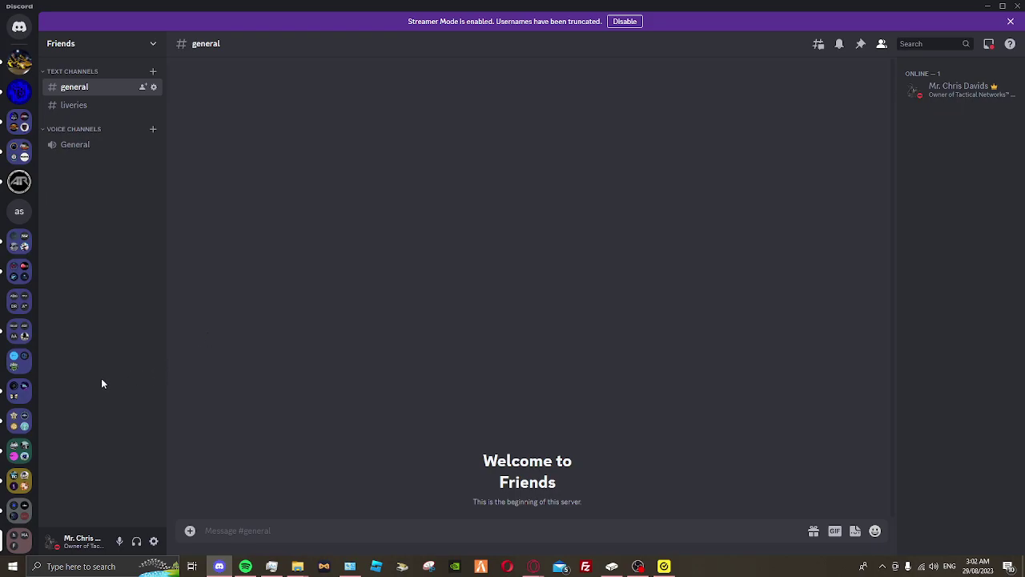
pyautogui.click(113, 105)
pyautogui.scroll(10, 318, 300)
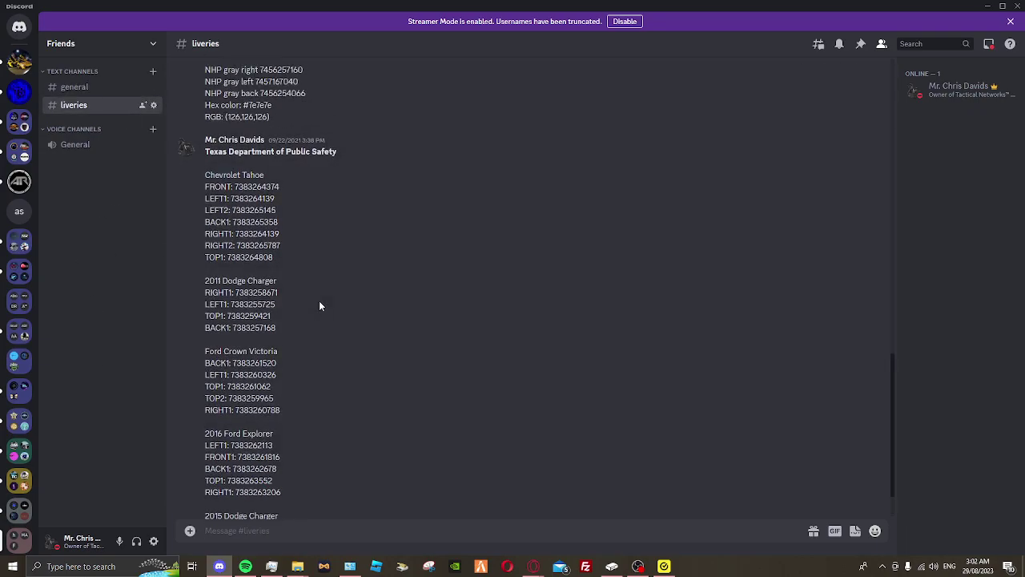
pyautogui.scroll(-10, 304, 296)
pyautogui.scroll(15, 290, 314)
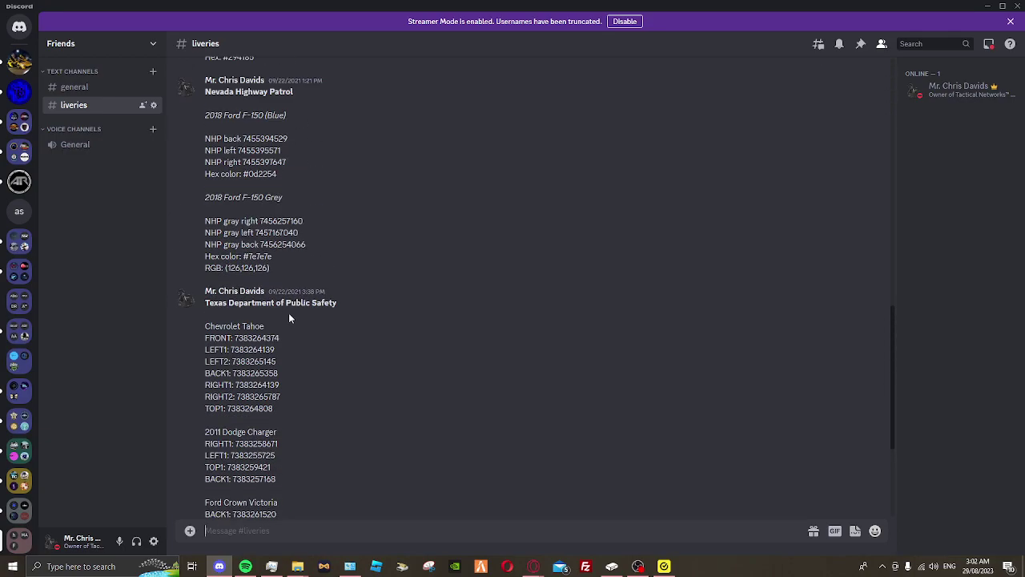
pyautogui.scroll(-5, 285, 308)
pyautogui.scroll(-10, 282, 308)
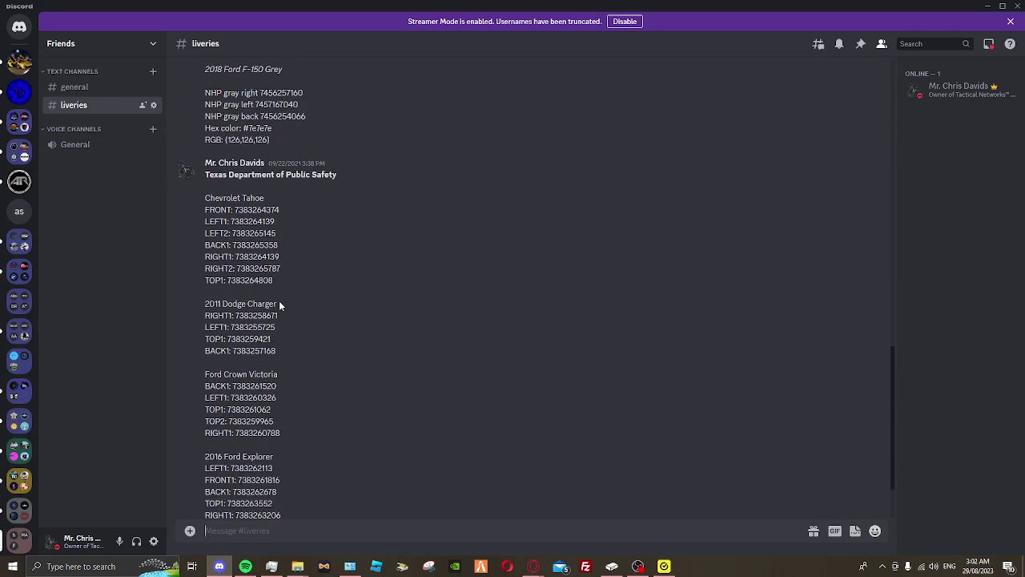
# Step: Return to the general text channel and delete the General voice channel from the Friends server
pyautogui.click(80, 93)
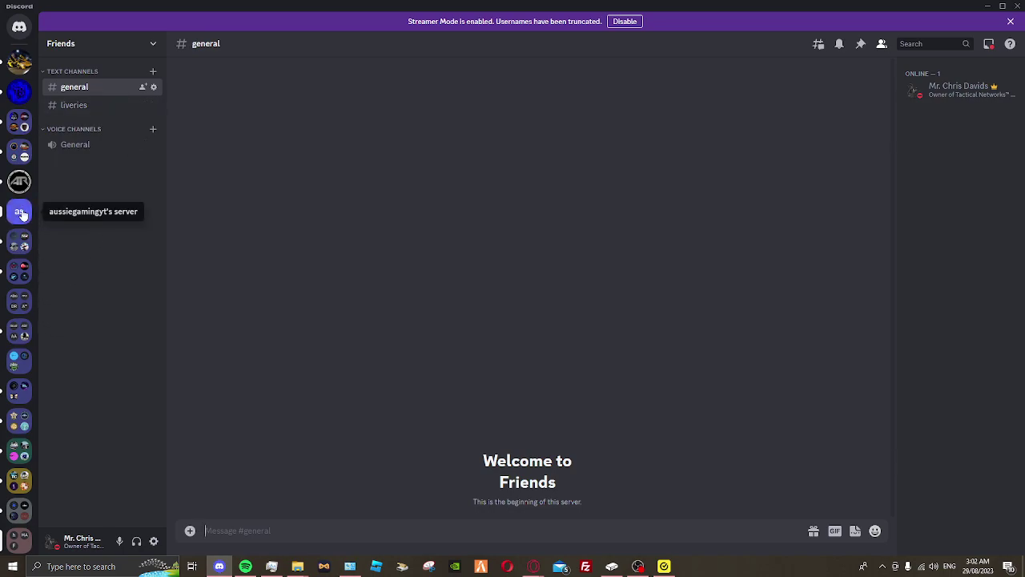
pyautogui.rightClick(78, 149)
pyautogui.click(130, 336)
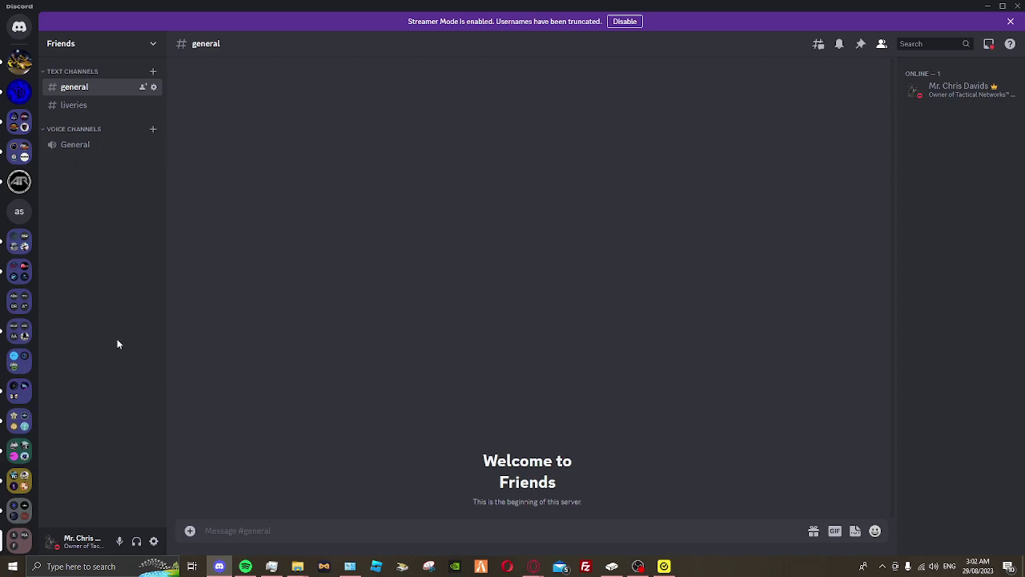
pyautogui.press('Return')
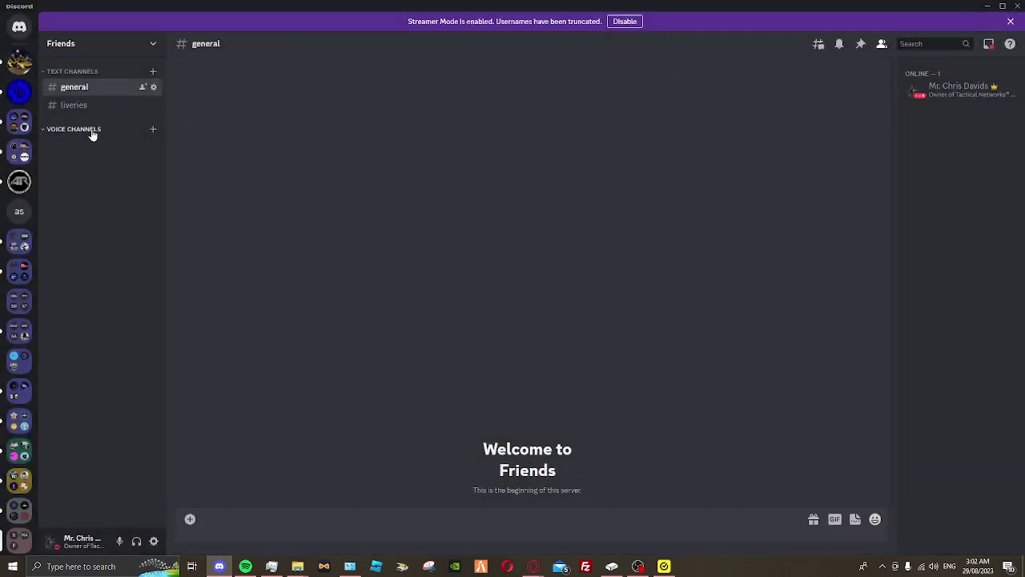
# Step: Delete the Voice Channels category from the Friends server
pyautogui.rightClick(91, 129)
pyautogui.click(144, 272)
pyautogui.press('Return')
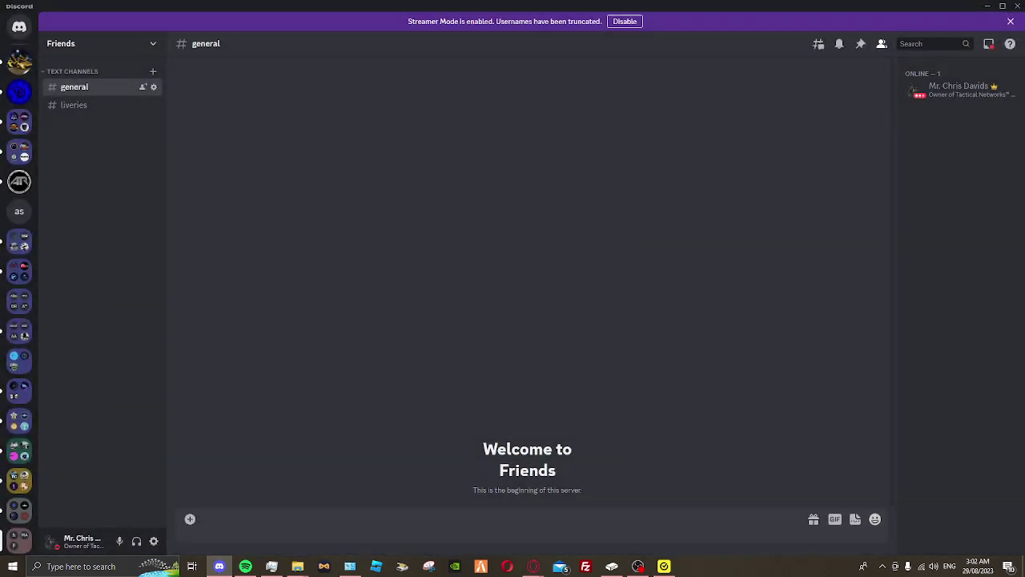